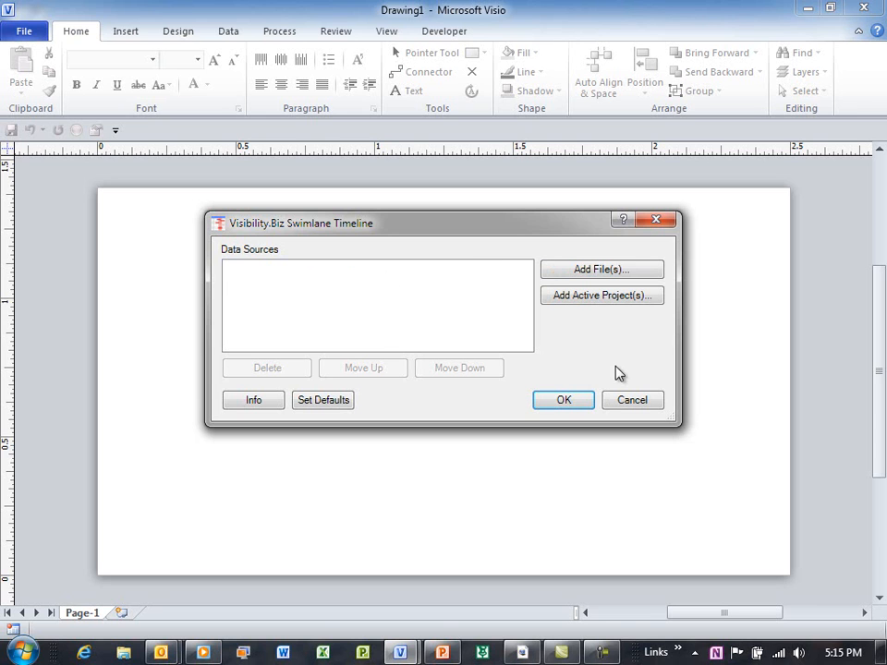
# Browse for a data source file, filtering for Excel files and going to the Webinar Apr - 2011 folder.
pyautogui.click(558, 275)
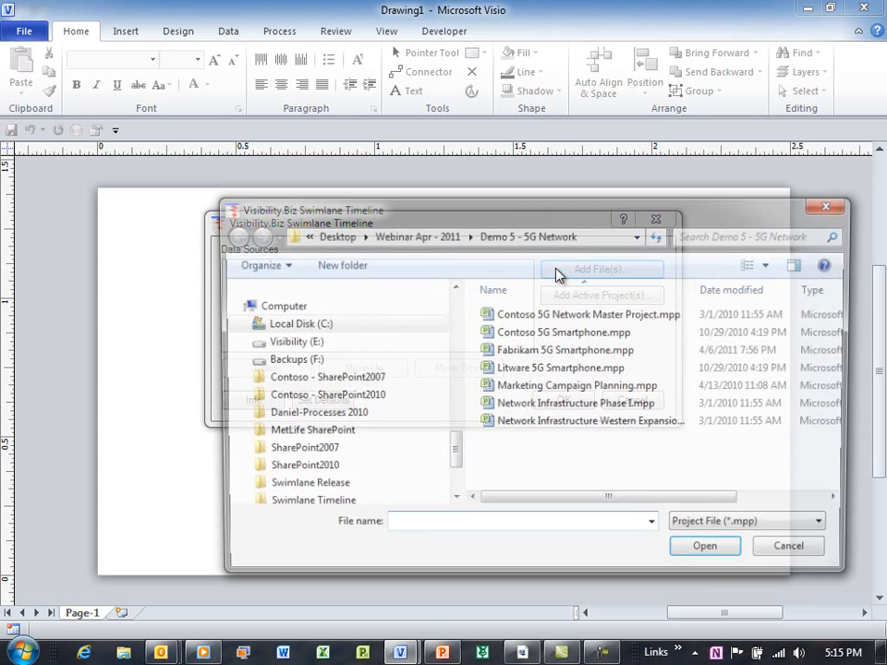
pyautogui.click(693, 528)
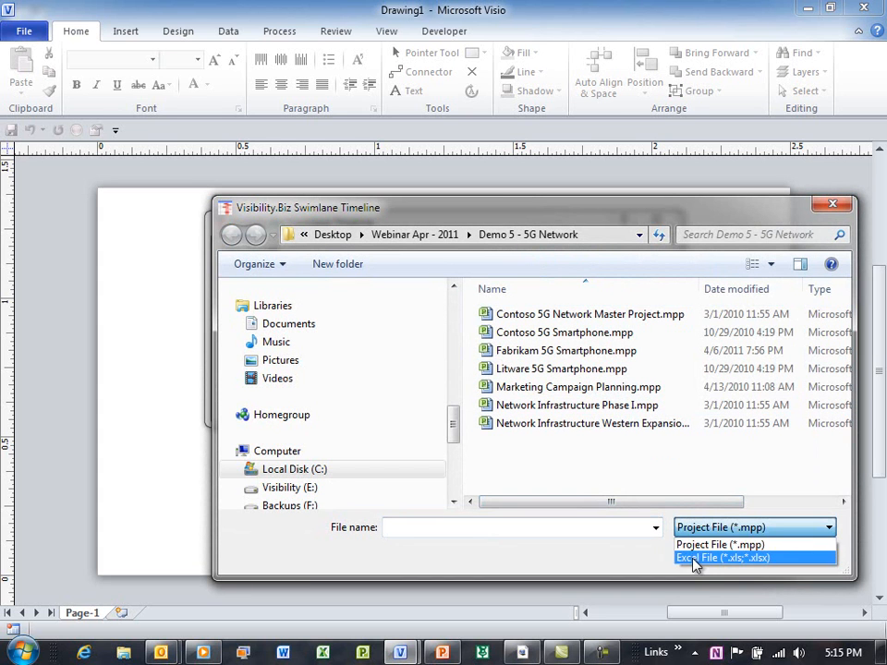
pyautogui.click(693, 557)
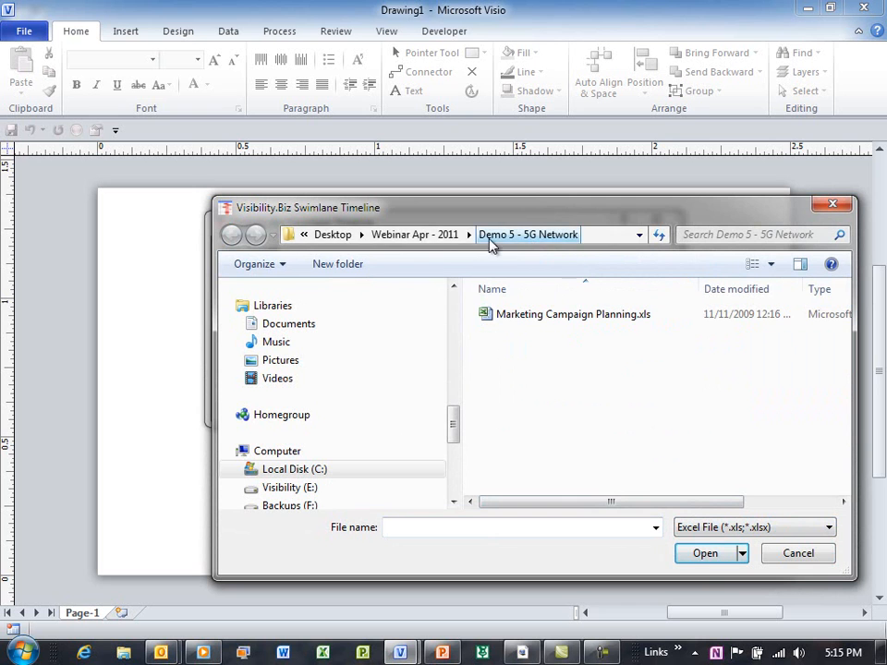
pyautogui.click(434, 234)
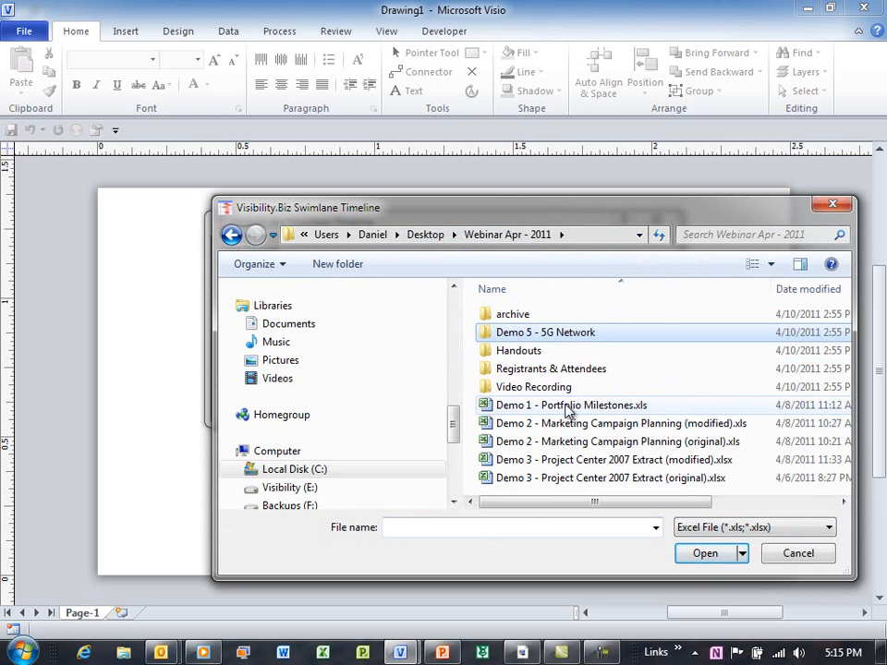
# Open Demo 1 - Portfolio Milestones.xls in Excel and examine its Name and Finish columns.
pyautogui.rightClick(568, 406)
pyautogui.click(608, 40)
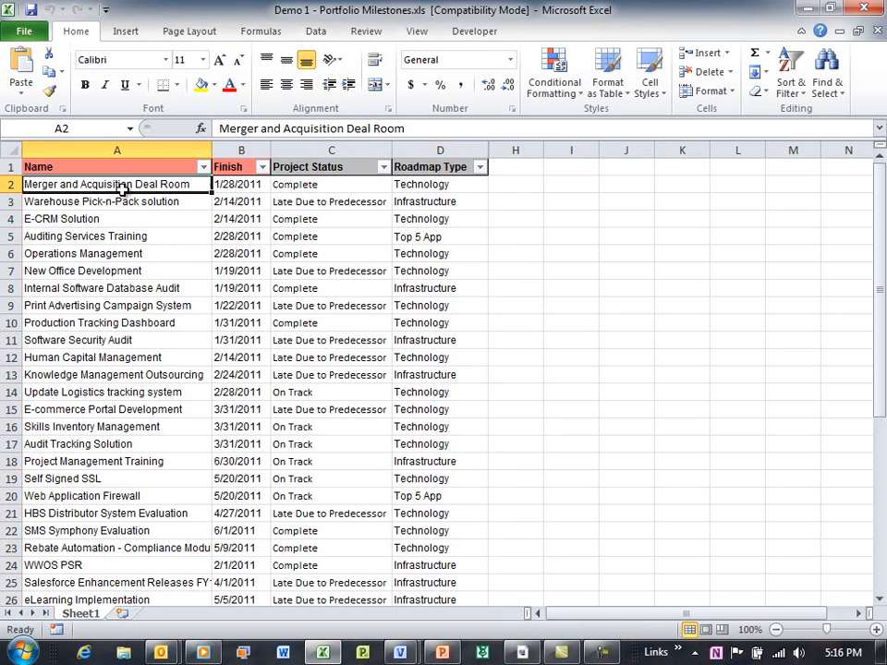
pyautogui.moveTo(123, 192); pyautogui.dragTo(122, 473)
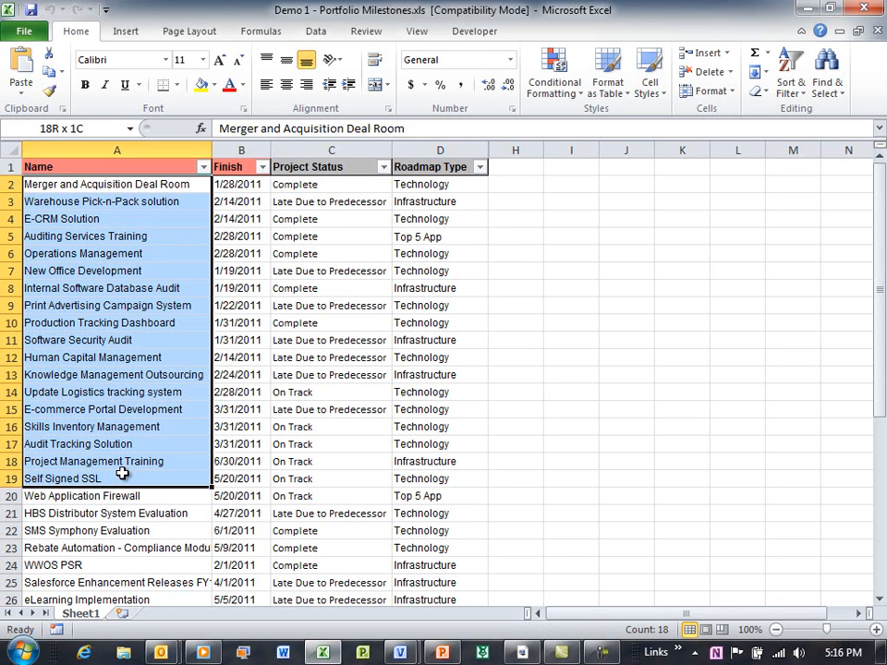
pyautogui.moveTo(239, 188); pyautogui.dragTo(251, 421)
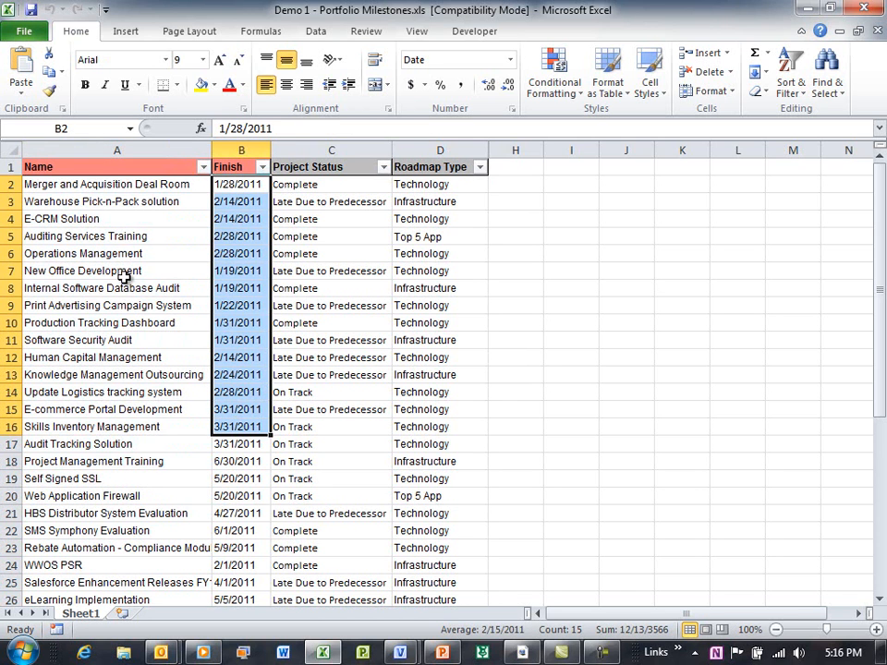
pyautogui.click(153, 150)
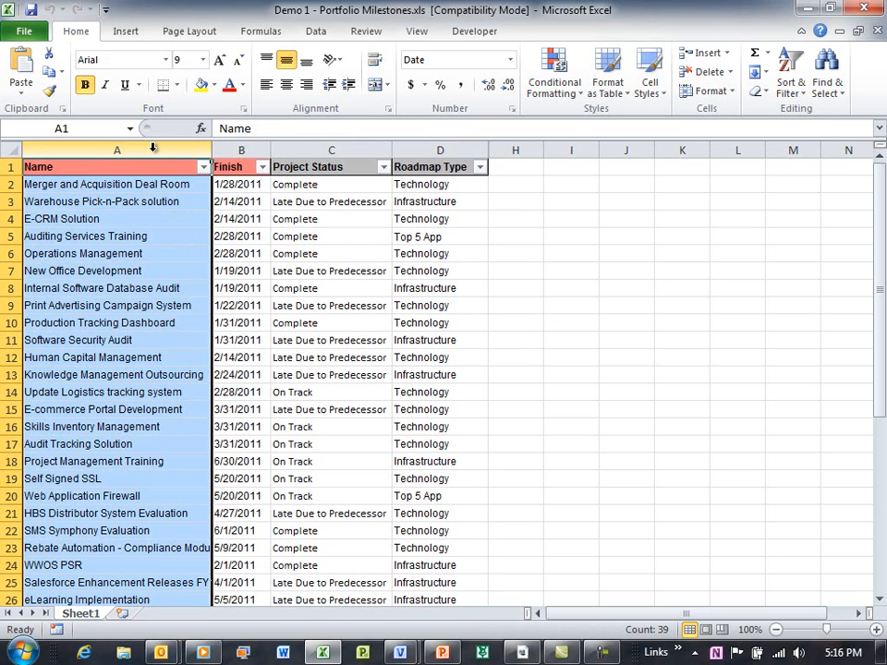
pyautogui.click(245, 149)
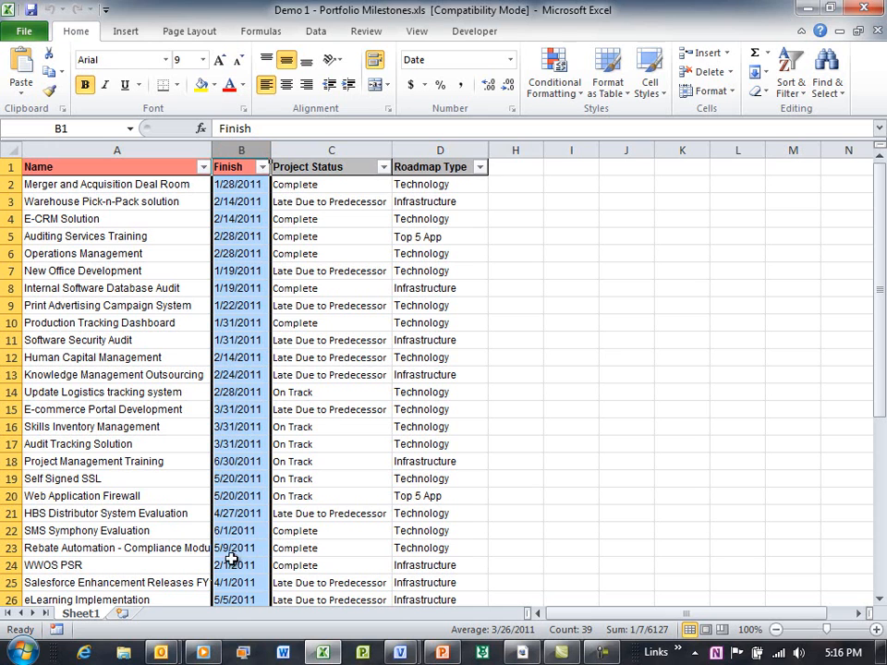
# Rename the worksheet Sheet1 as My-Data.
pyautogui.rightClick(87, 617)
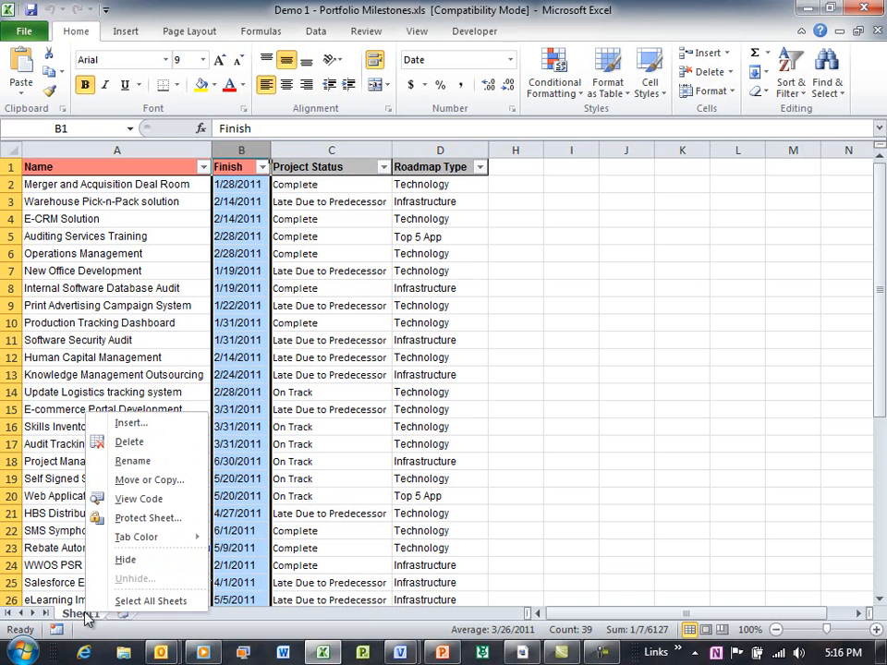
pyautogui.click(138, 460)
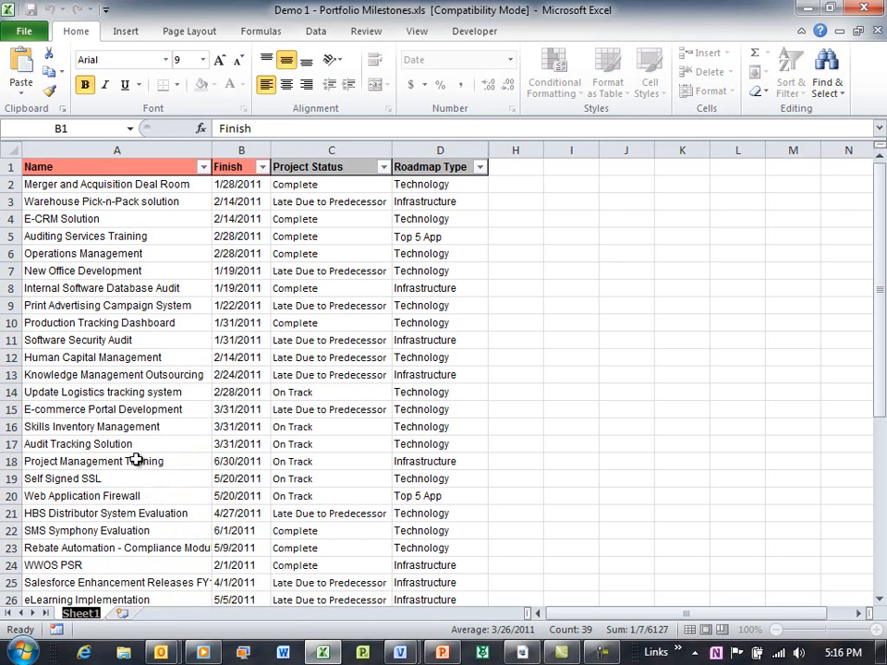
pyautogui.write('My-')
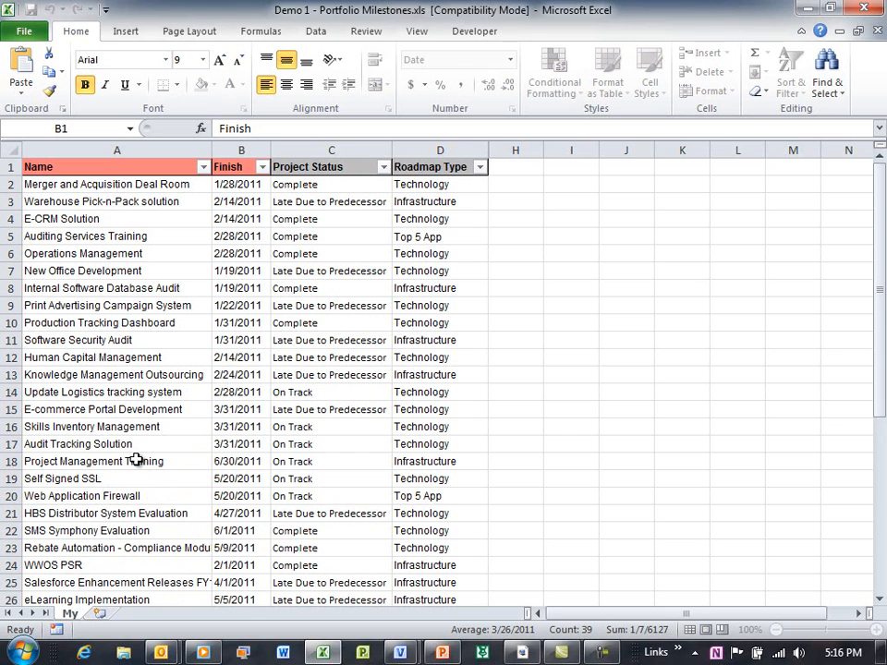
pyautogui.write('Data')
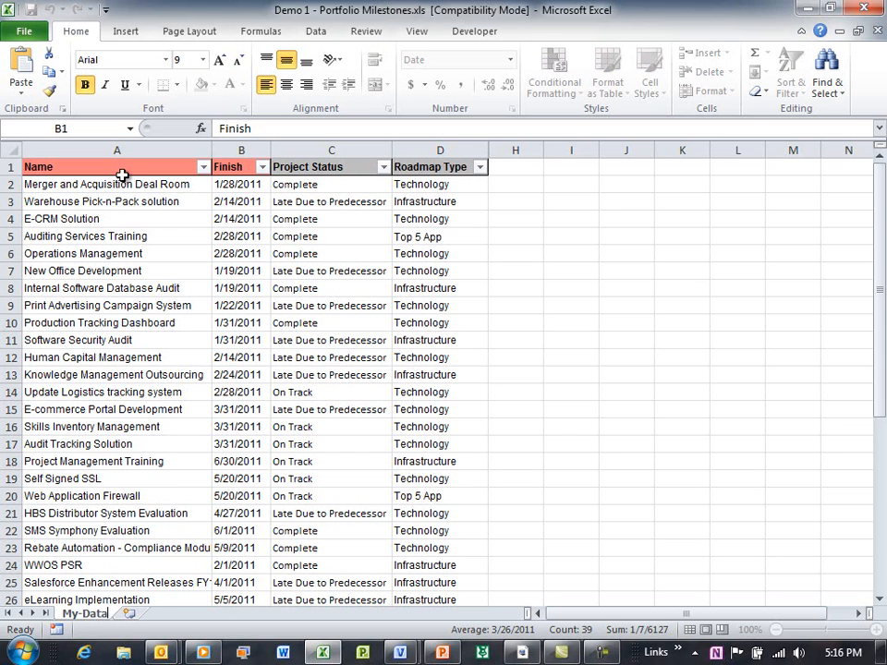
pyautogui.click(122, 214)
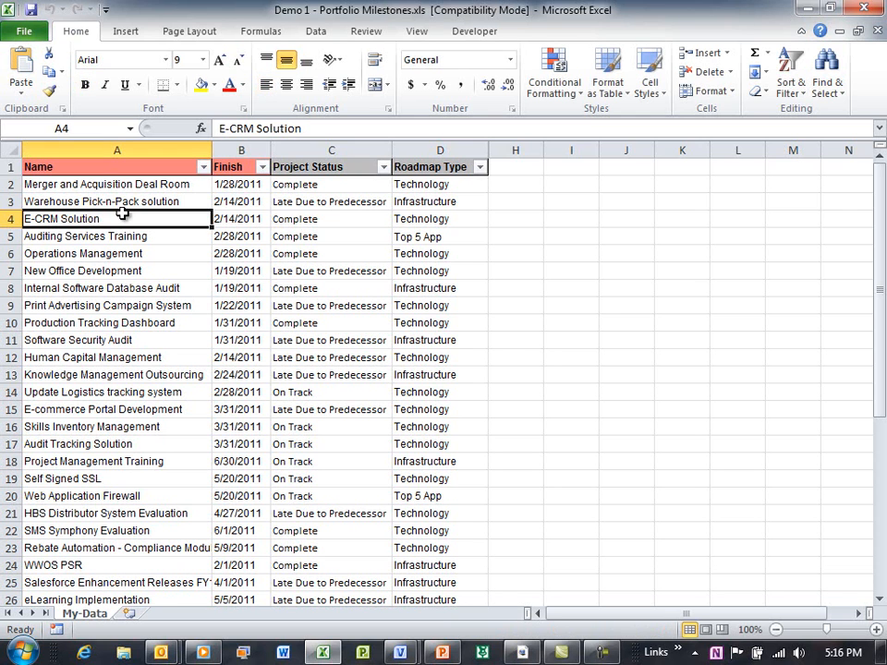
# Check the Name header in A1 and select the entire Name and Finish columns in turn.
pyautogui.click(95, 169)
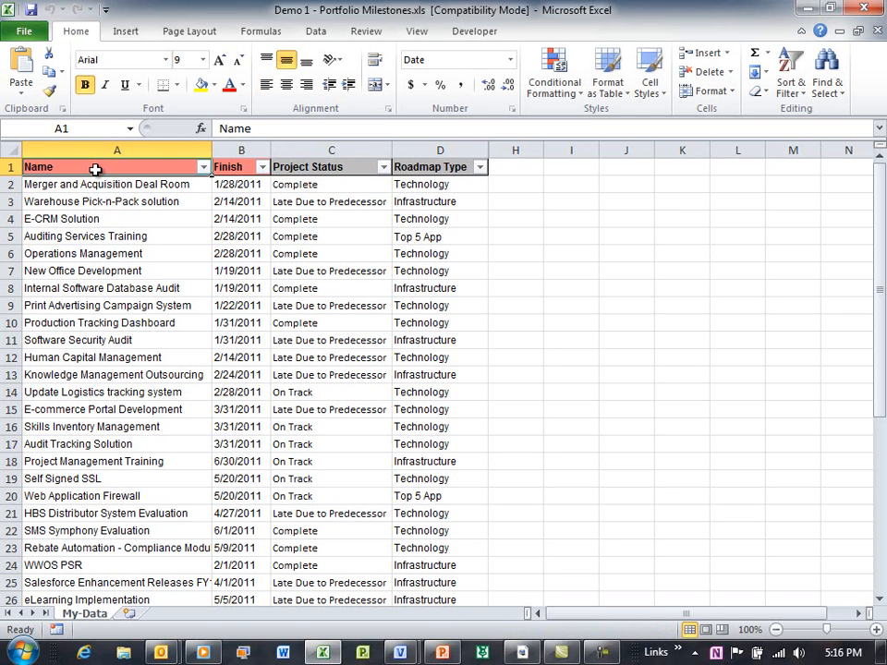
pyautogui.click(176, 150)
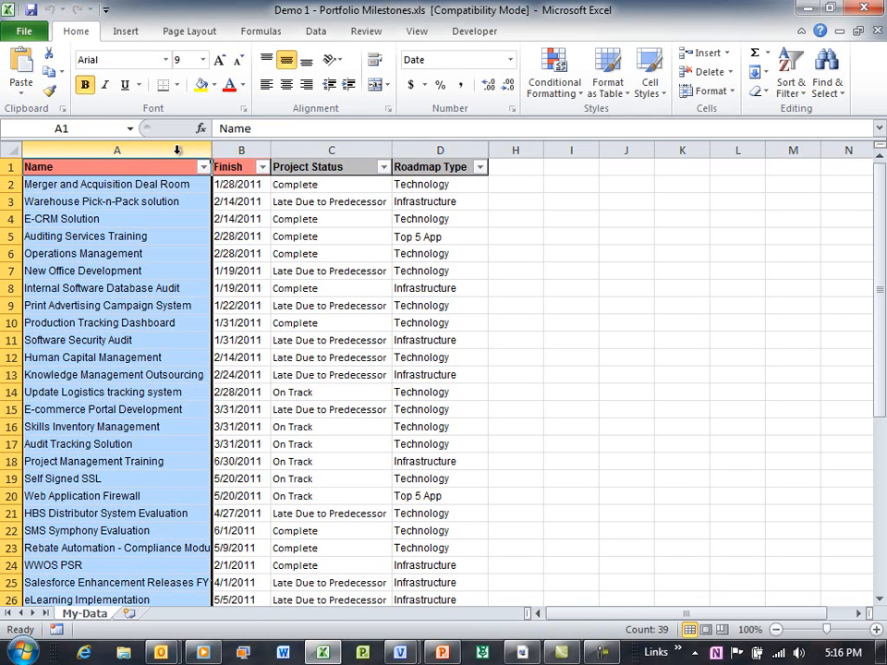
pyautogui.click(246, 148)
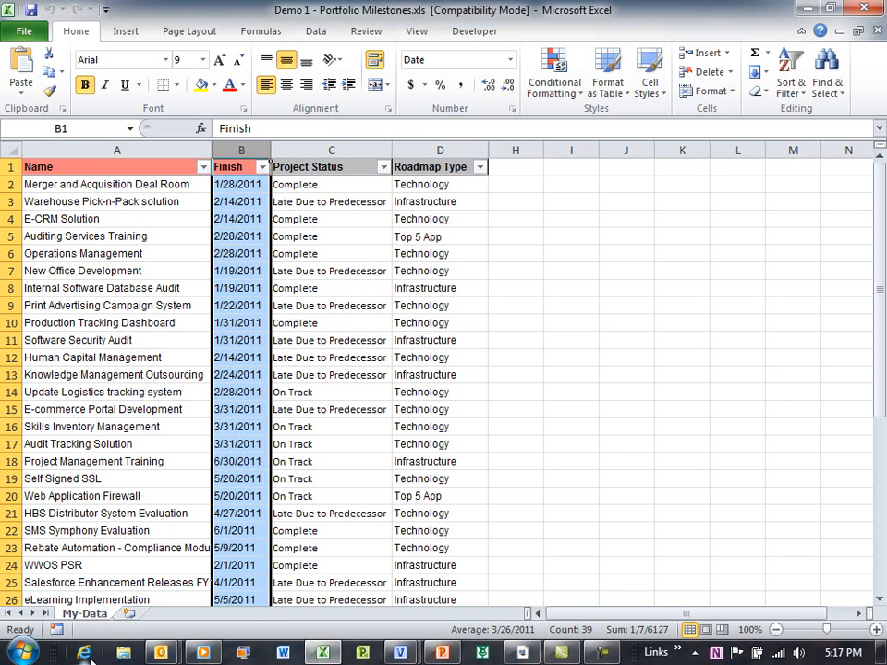
# Open Swimlane Timeline Excel Guidelines.pdf from the Handouts folder inside Webinar Apr - 2011.
pyautogui.click(122, 654)
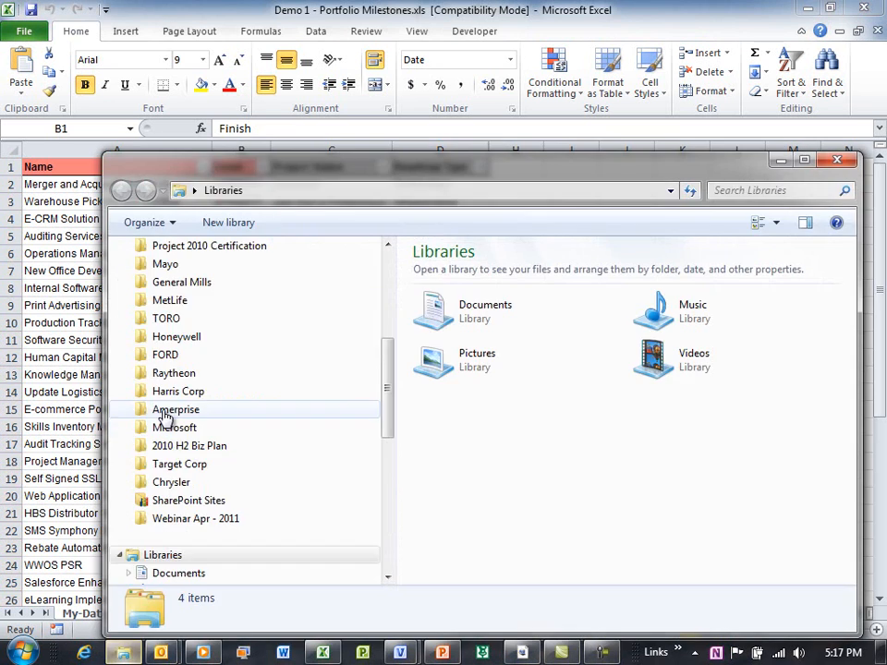
pyautogui.click(213, 521)
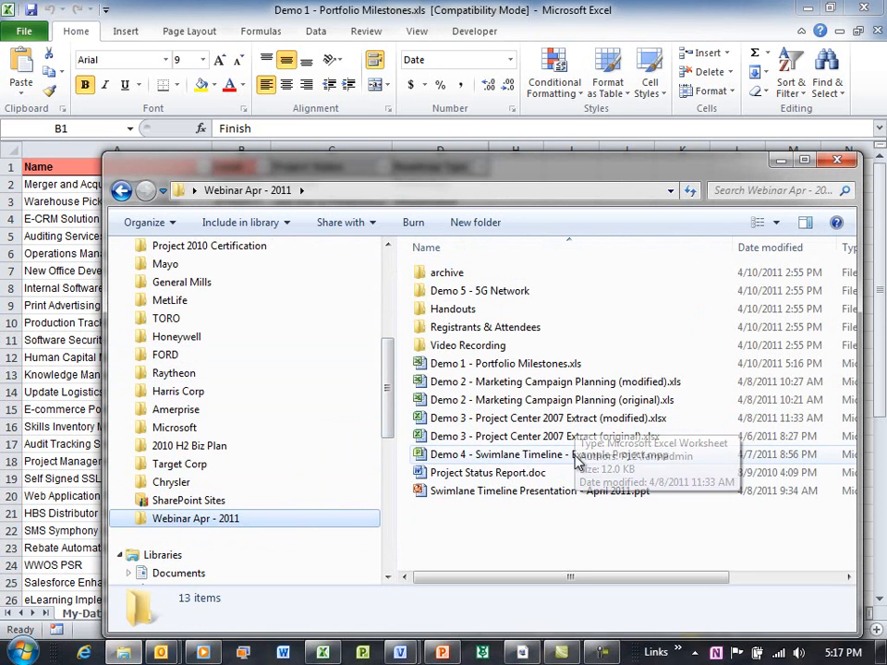
pyautogui.doubleClick(466, 310)
pyautogui.doubleClick(531, 274)
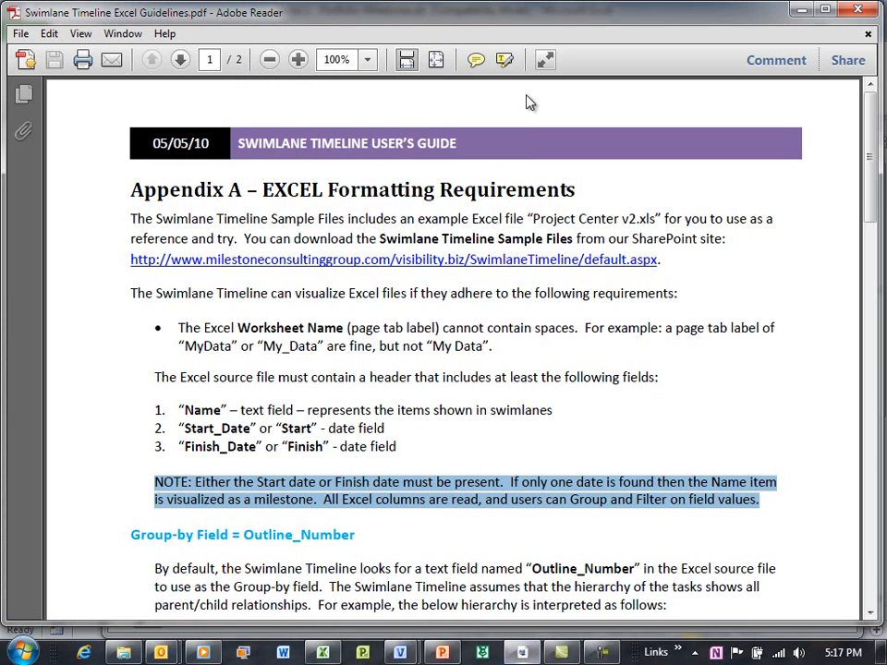
# Highlight the required header fields and the start/finish date note in the guidelines, and return to the workbook.
pyautogui.scroll(-3, 377, 338)
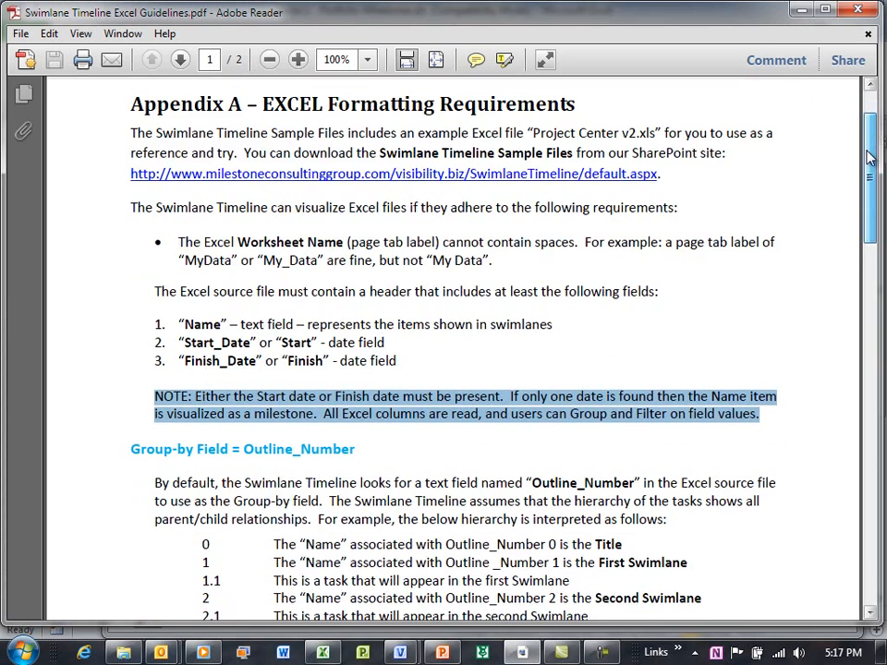
pyautogui.moveTo(412, 352); pyautogui.dragTo(178, 317)
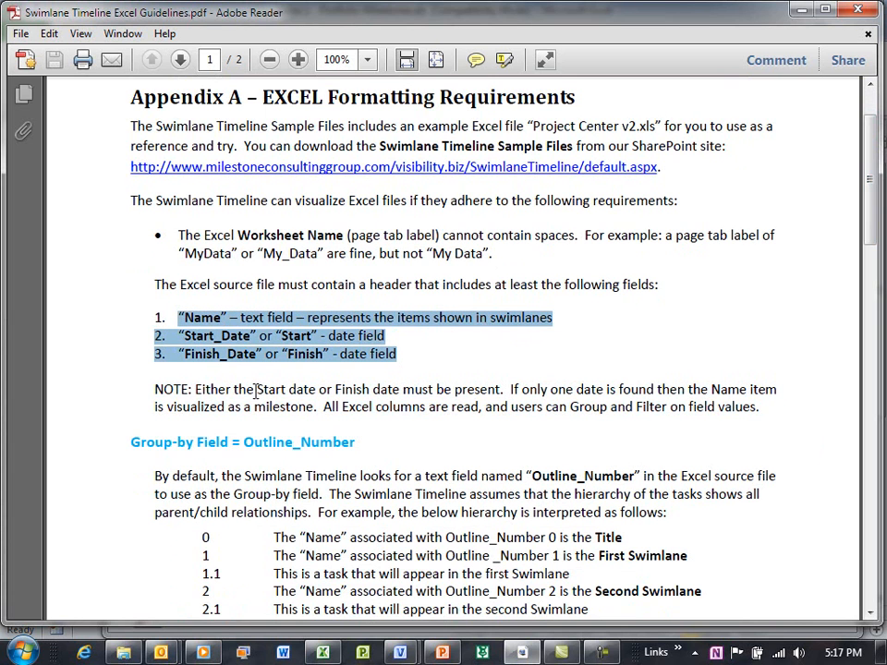
pyautogui.moveTo(194, 389); pyautogui.dragTo(315, 407)
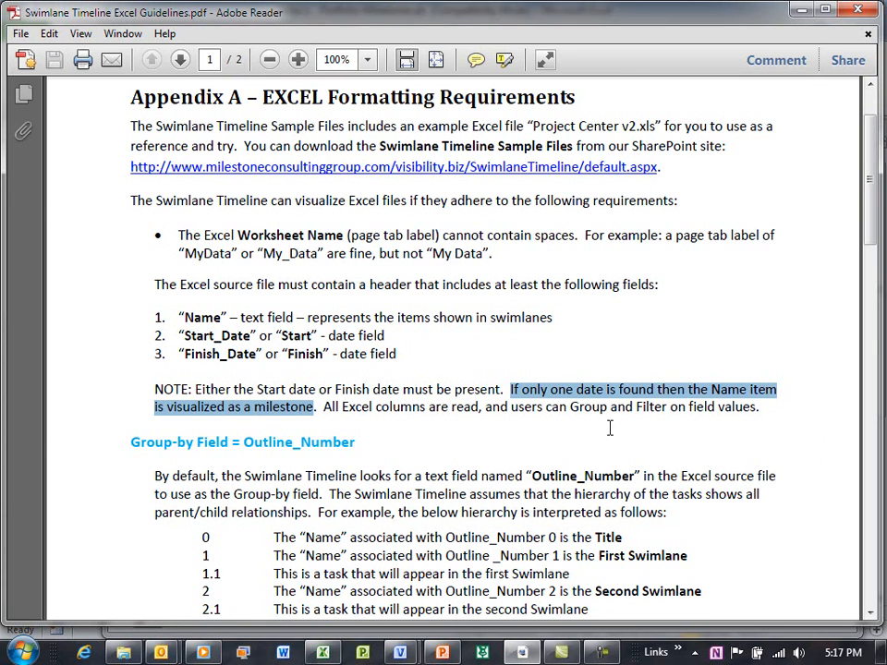
pyautogui.click(801, 11)
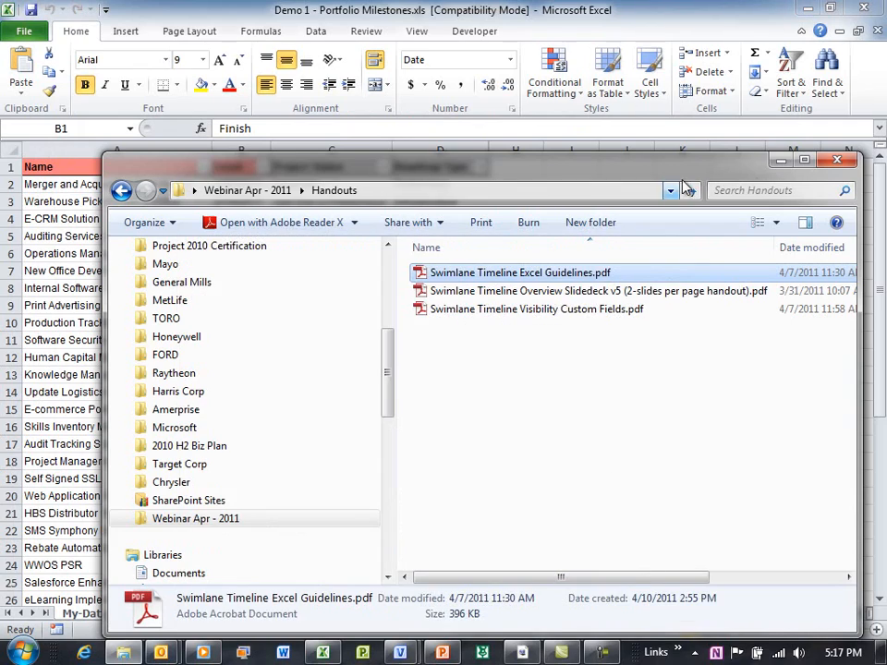
pyautogui.click(842, 158)
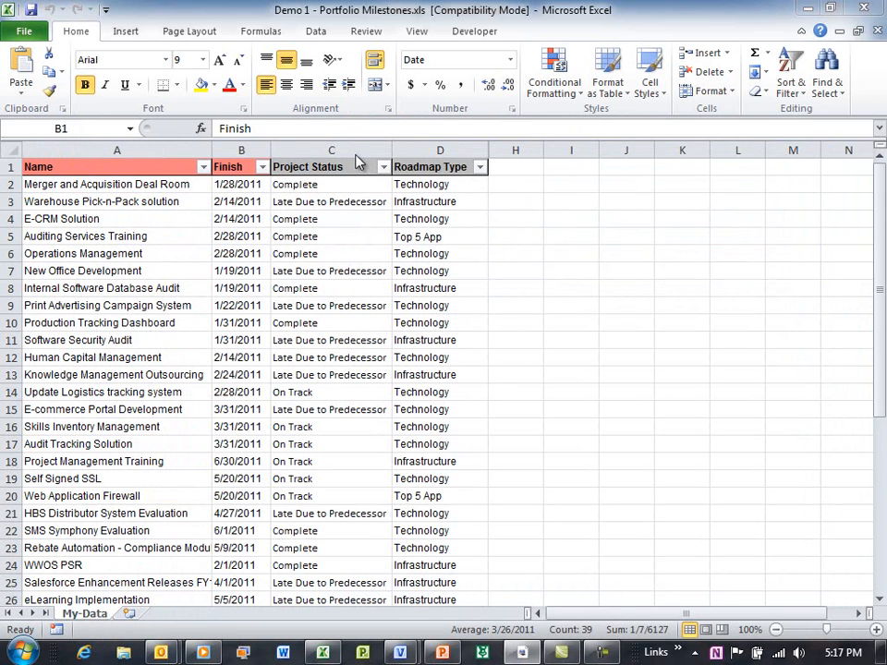
# Examine the available filter values of the Project Status and Roadmap Type columns without applying a filter.
pyautogui.click(351, 146)
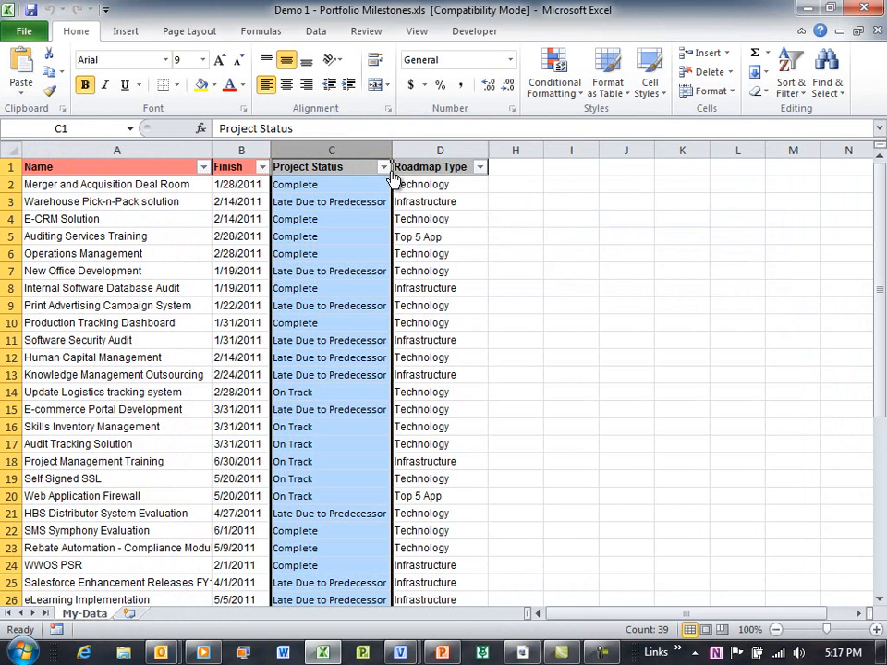
pyautogui.click(383, 169)
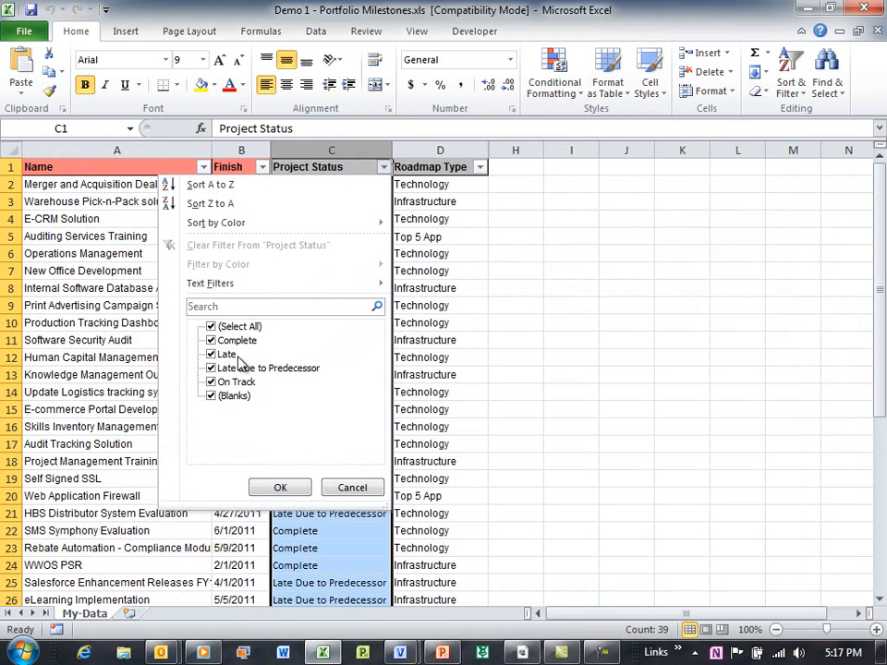
pyautogui.click(352, 488)
pyautogui.click(480, 167)
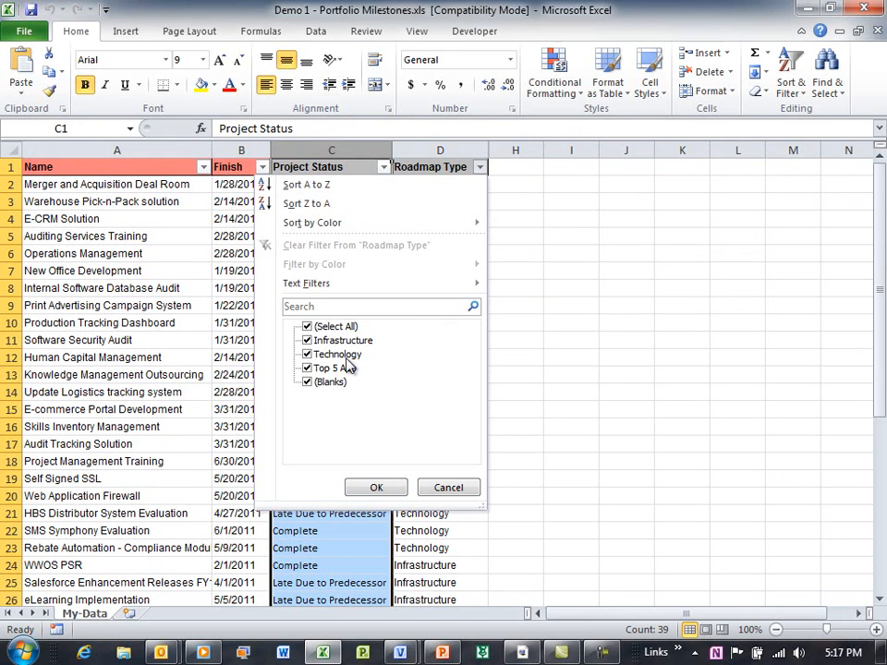
pyautogui.click(444, 495)
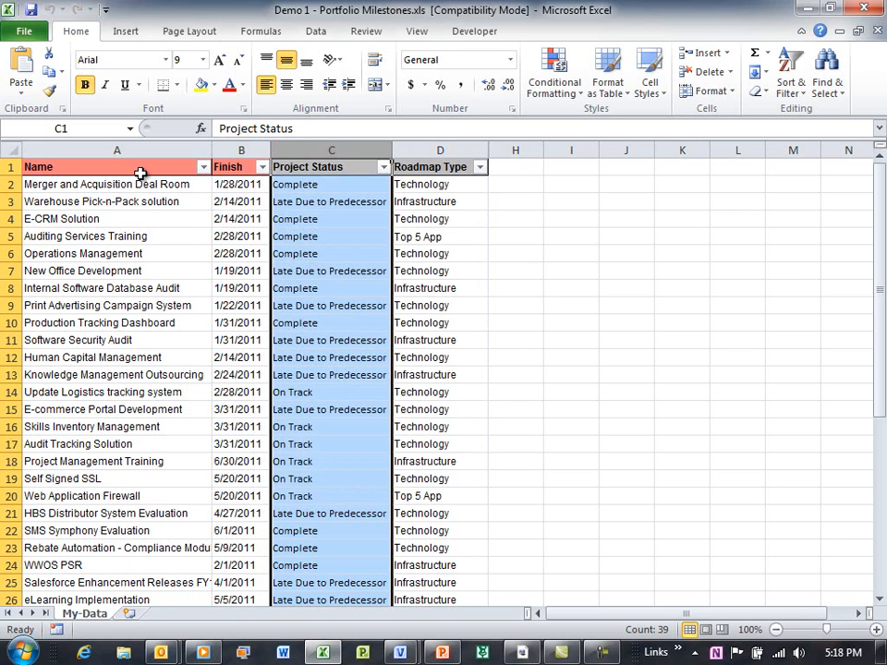
# Close the workbook without saving and load Demo 1 - Portfolio Milestones.xls as the swimlane timeline's data source in Visio.
pyautogui.hotkey('ctrl', 'w')
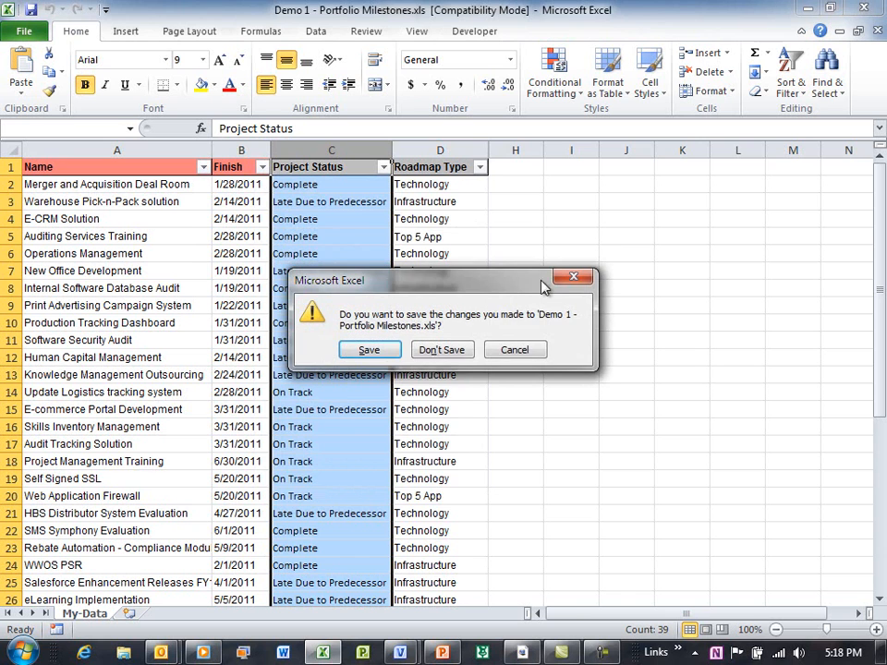
pyautogui.click(442, 350)
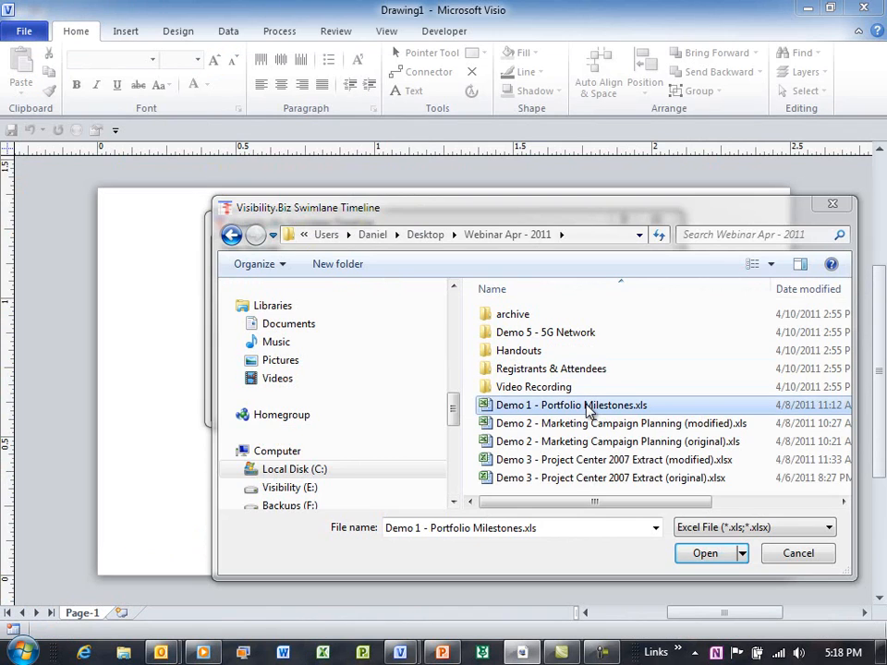
pyautogui.doubleClick(482, 407)
pyautogui.click(580, 405)
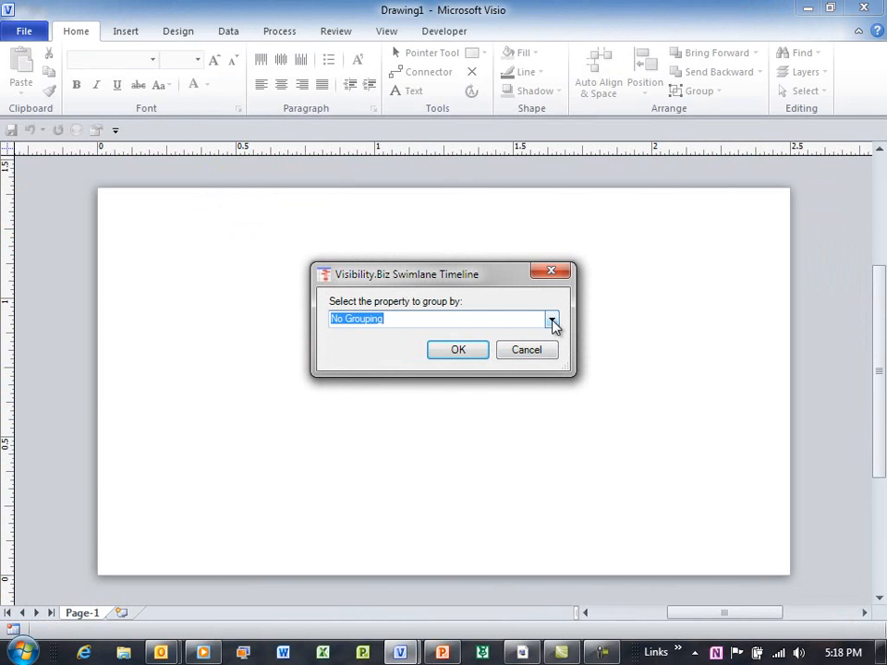
# Generate the swimlane timeline grouped by Roadmap Type and minimize the ribbon to enlarge the drawing area.
pyautogui.click(552, 321)
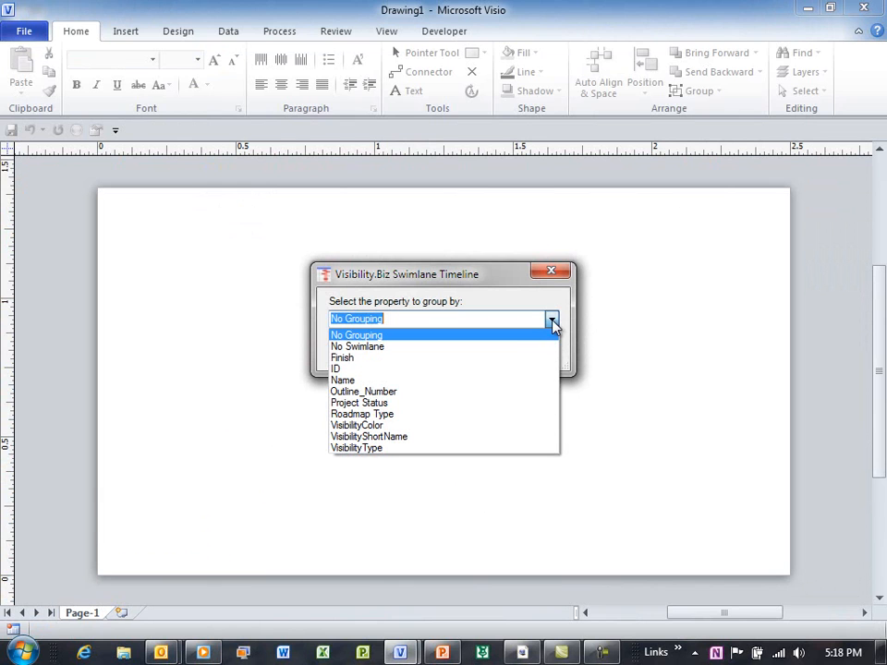
pyautogui.click(408, 417)
pyautogui.click(447, 351)
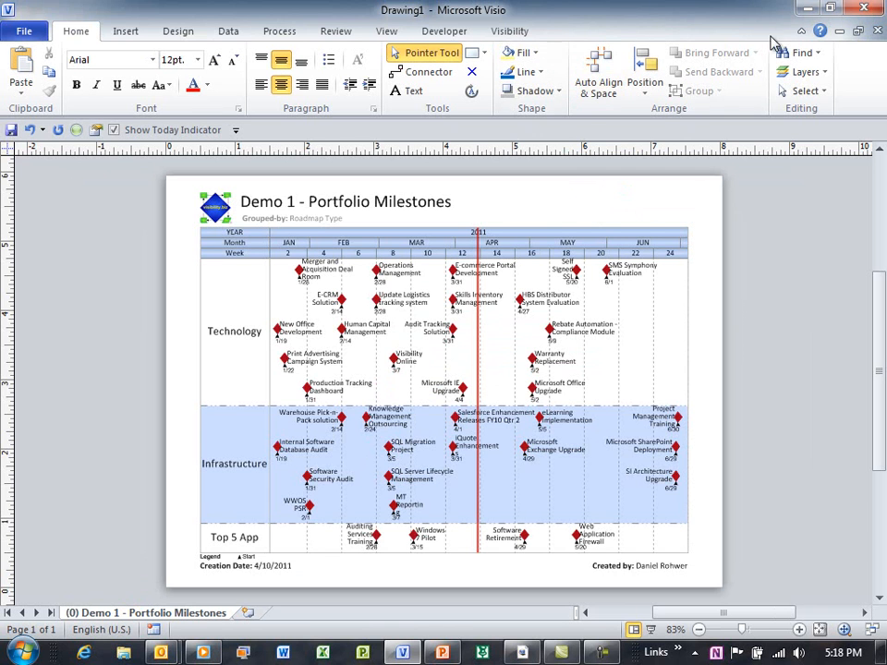
pyautogui.click(800, 30)
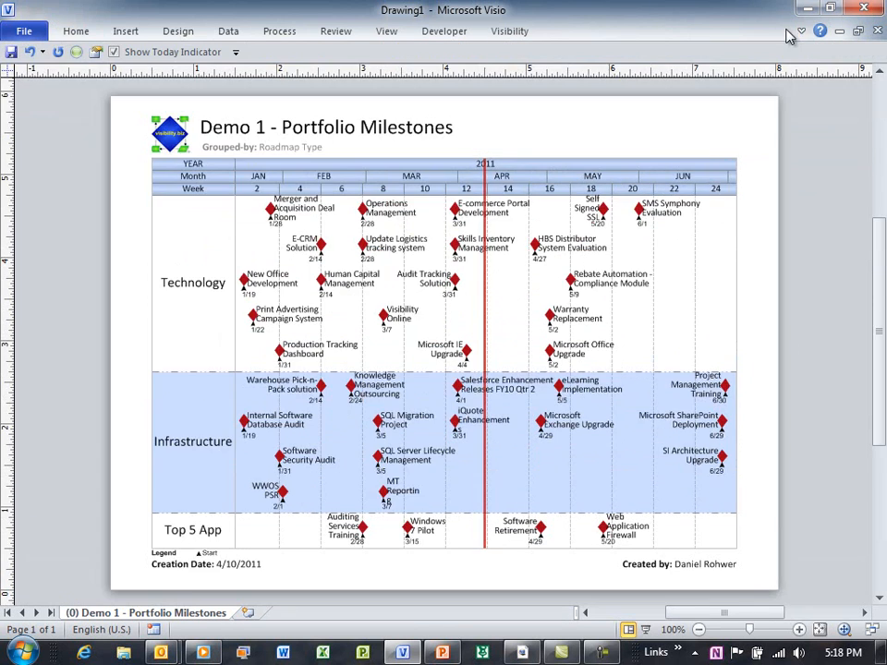
# Move the Top 5 App swimlane above the Technology swimlane.
pyautogui.click(195, 532)
pyautogui.moveTo(195, 531); pyautogui.dragTo(213, 200)
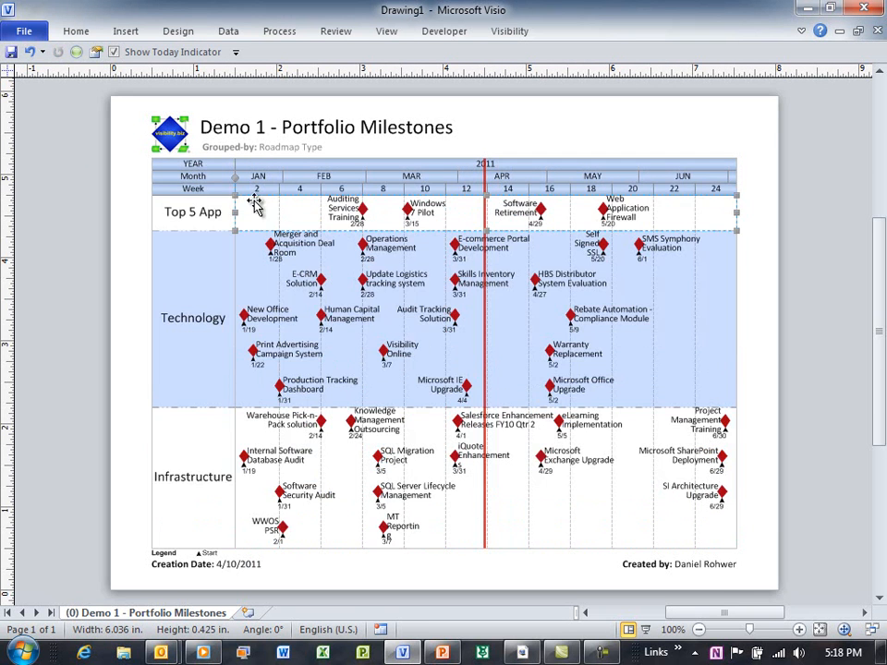
pyautogui.click(772, 342)
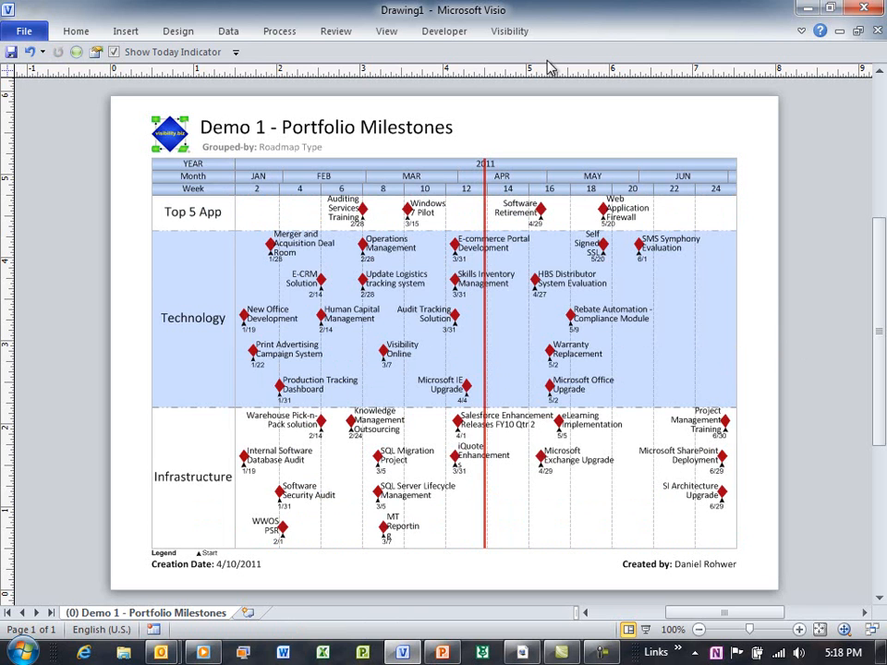
# Restore the full ribbon and view the version information of the Visibility.Biz Swimlane Timeline add-in.
pyautogui.click(801, 30)
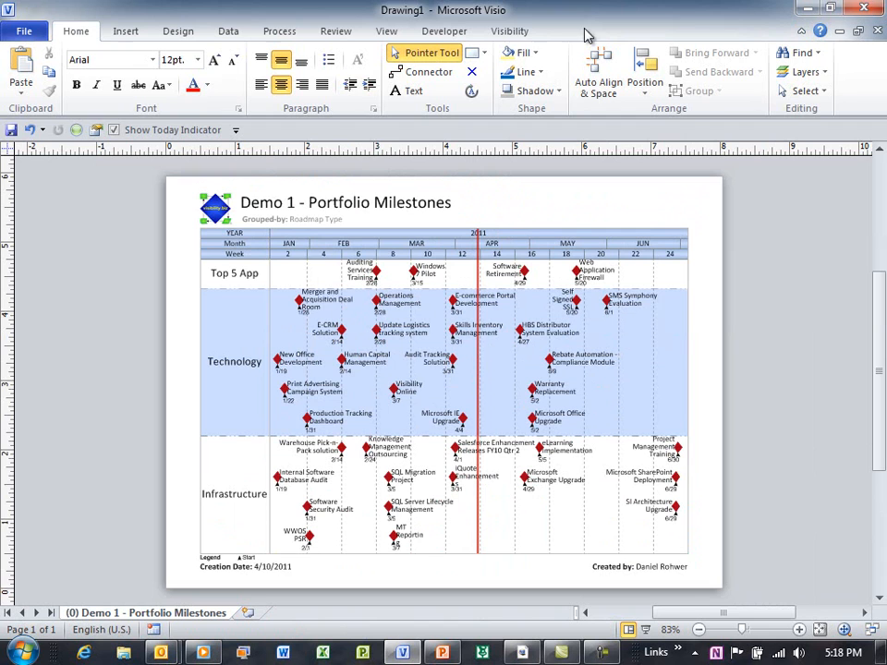
pyautogui.click(517, 39)
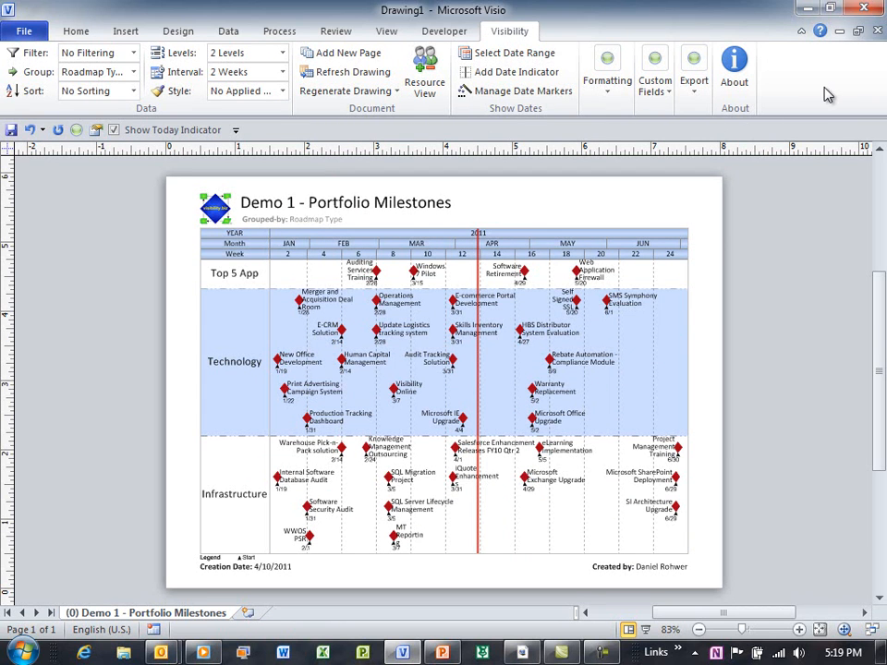
pyautogui.click(737, 69)
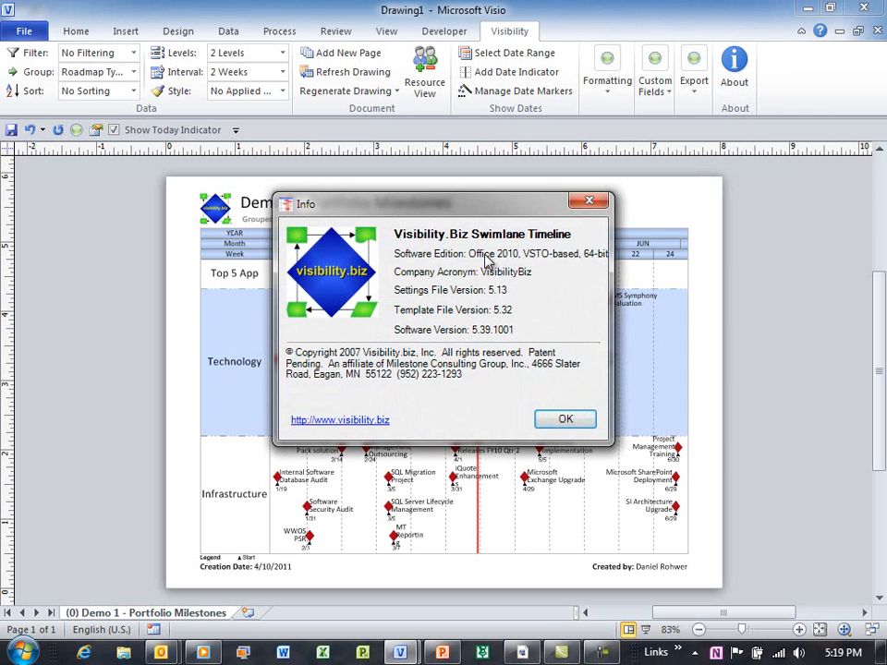
pyautogui.click(592, 203)
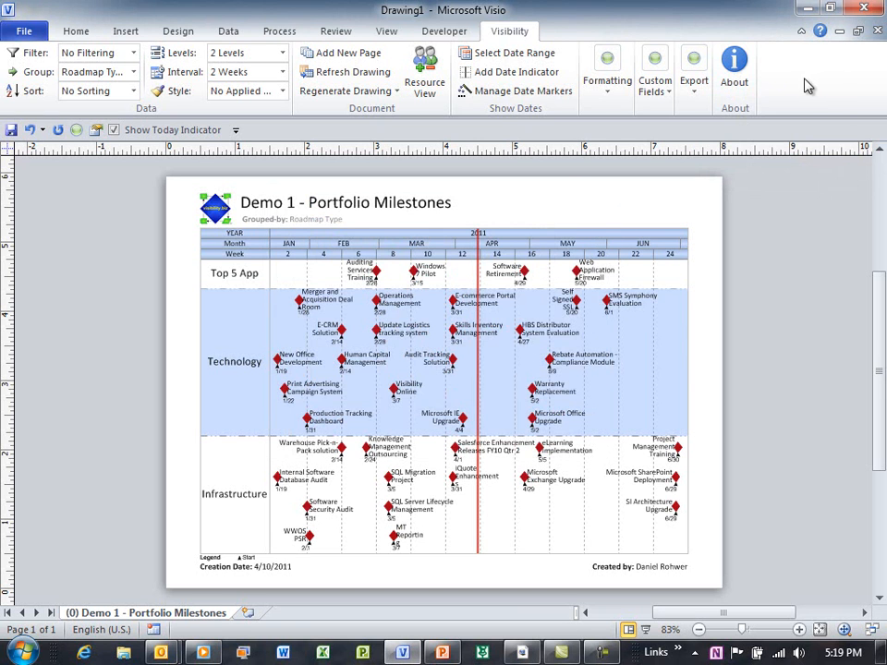
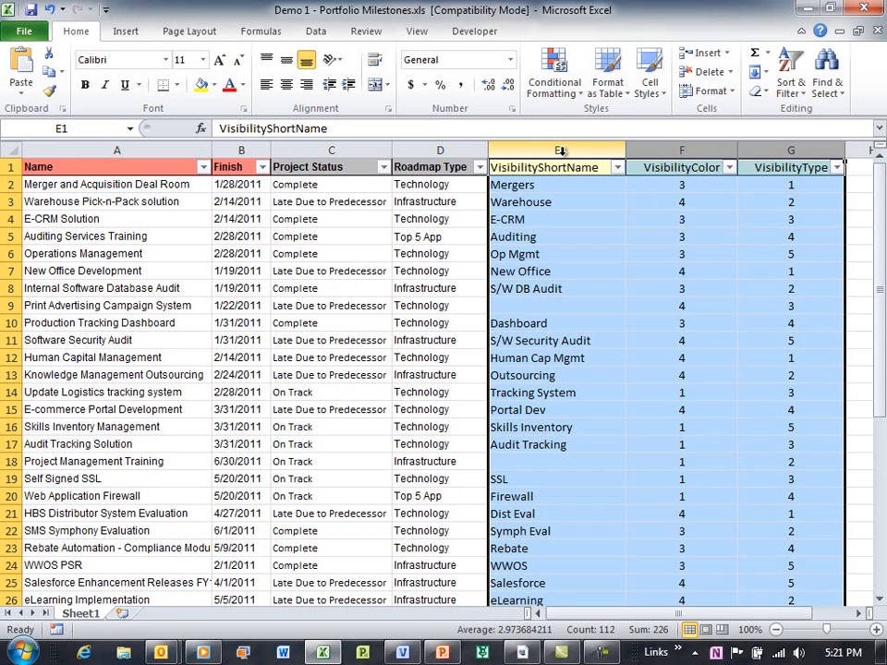
# Examine the VisibilityShortName column in the workbook, checking the blank entries in rows 9 and 18 against the full task name.
pyautogui.click(561, 150)
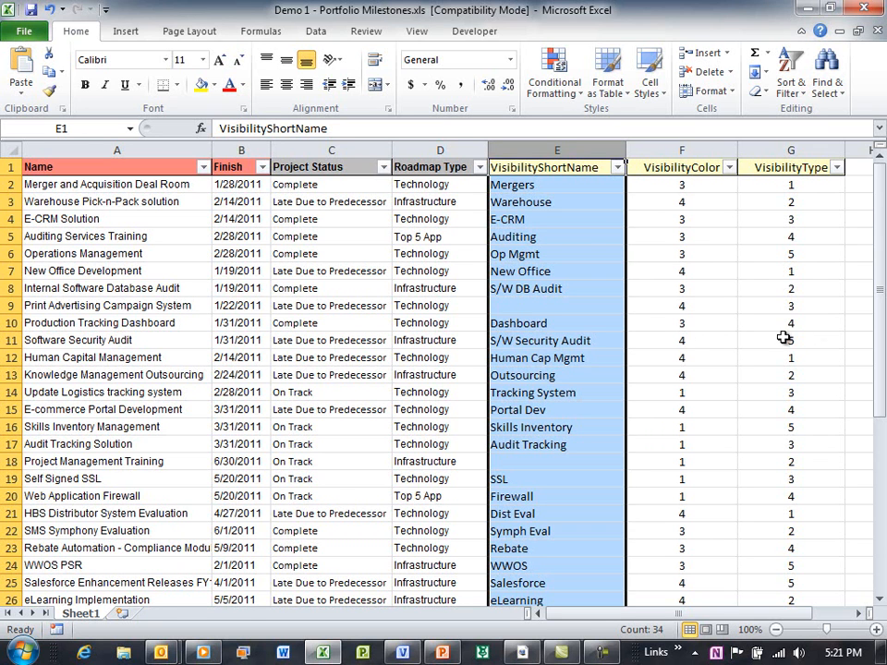
pyautogui.click(559, 304)
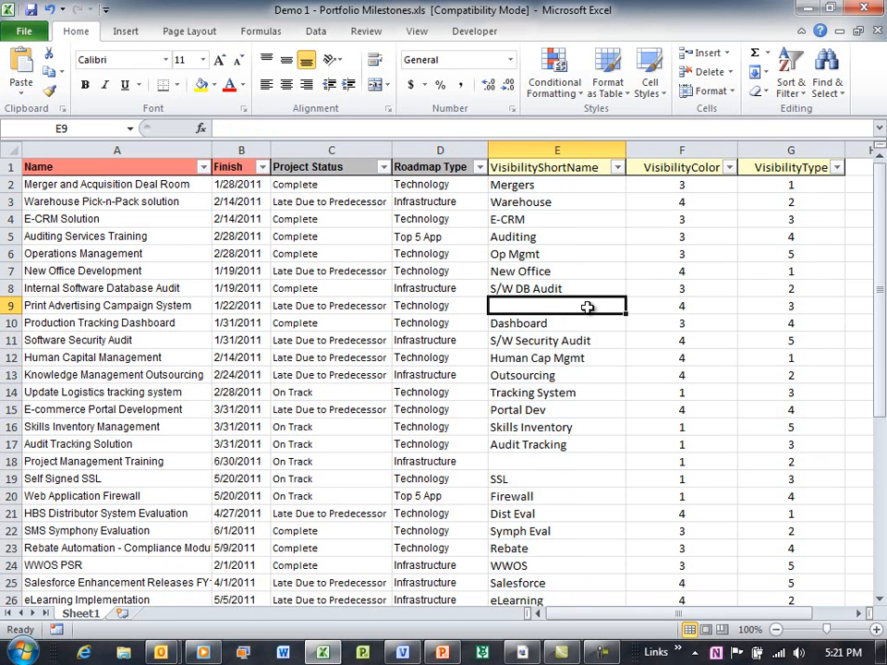
pyautogui.click(547, 462)
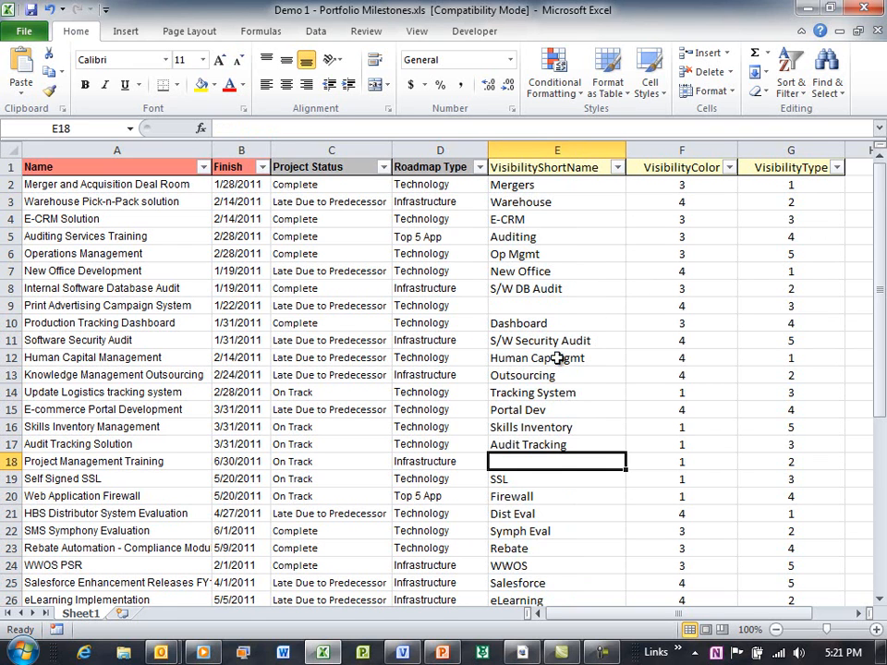
pyautogui.click(143, 467)
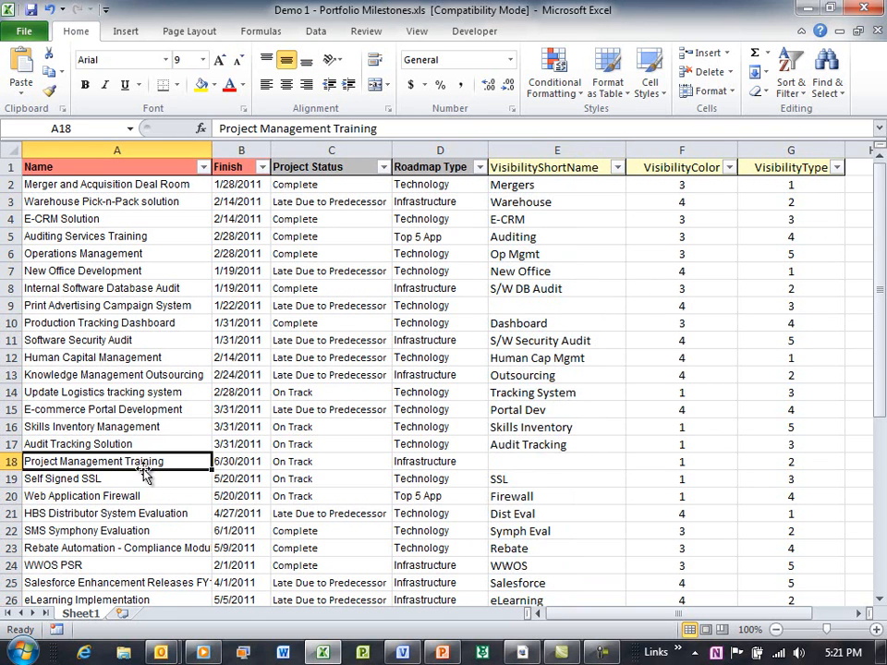
pyautogui.click(536, 459)
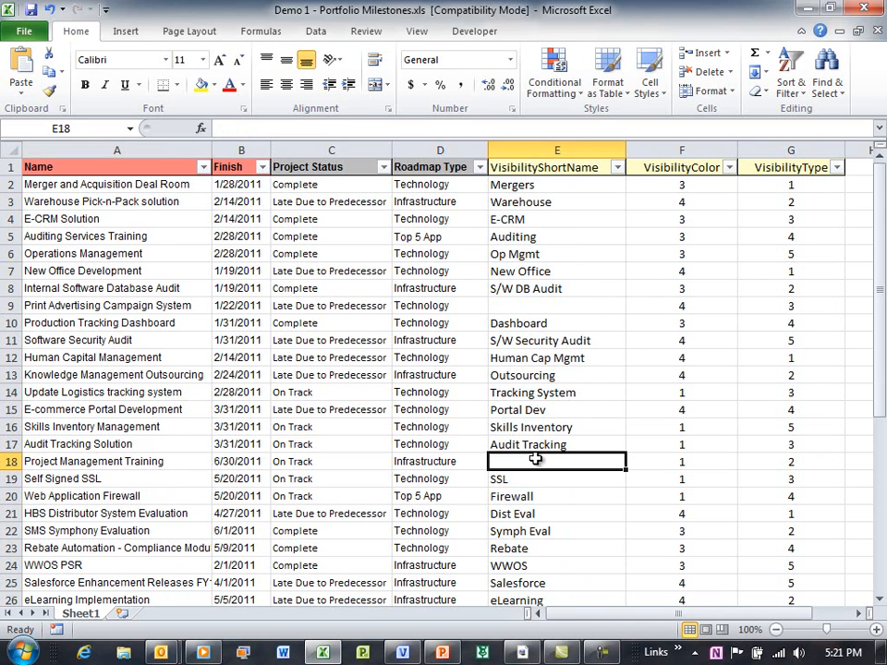
# Select the VisibilityColor column and open Swimlane Timeline Visibility Custom Fields.pdf from the Handouts folder of Webinar Apr - 2011.
pyautogui.click(682, 149)
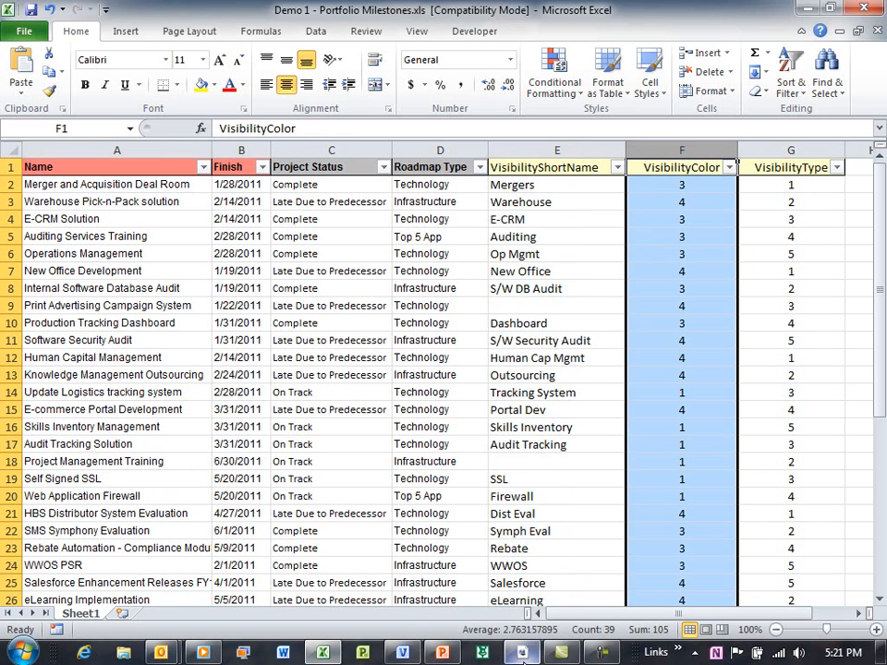
pyautogui.moveTo(523, 654)
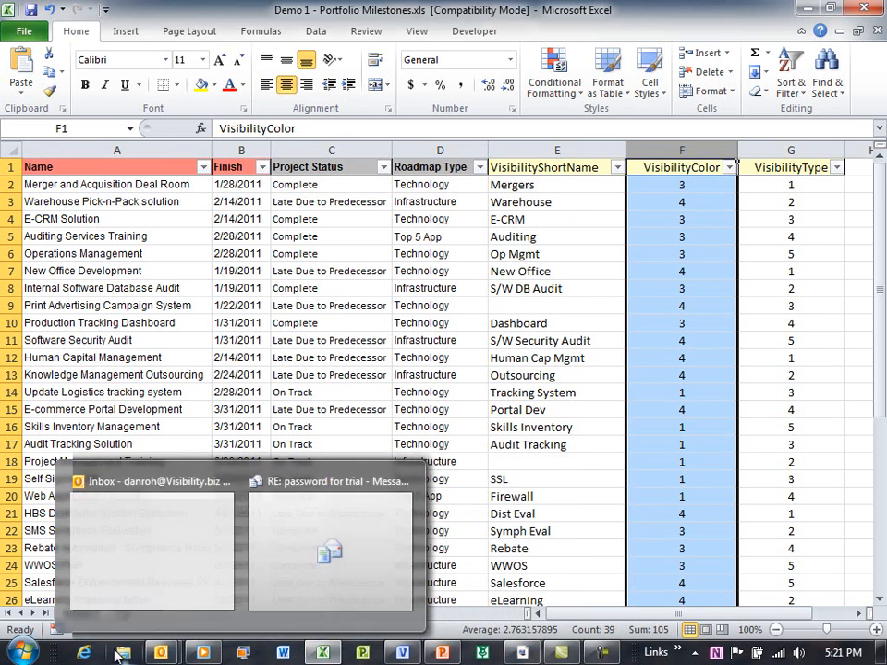
pyautogui.click(127, 653)
pyautogui.scroll(-6, 184, 501)
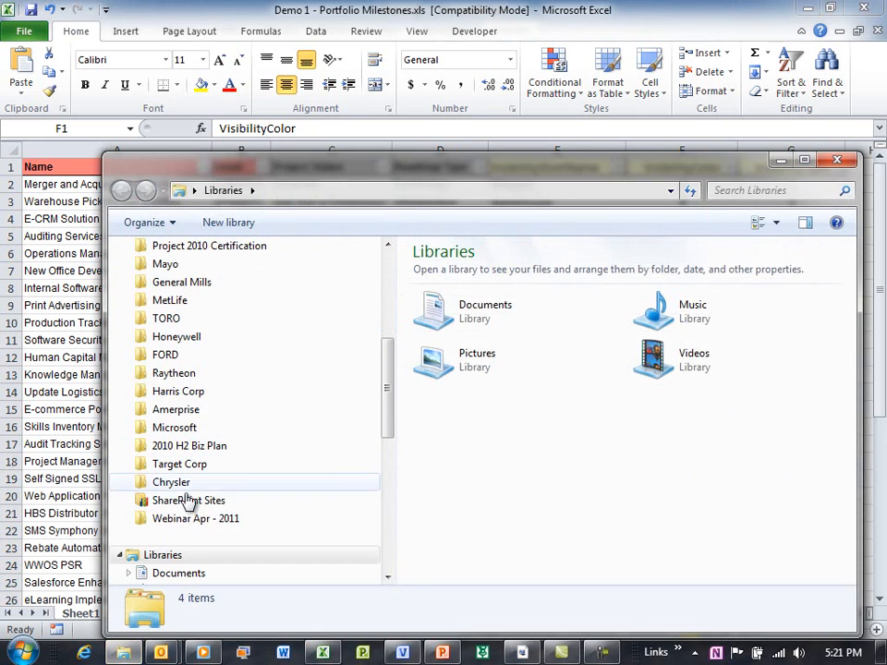
pyautogui.click(189, 518)
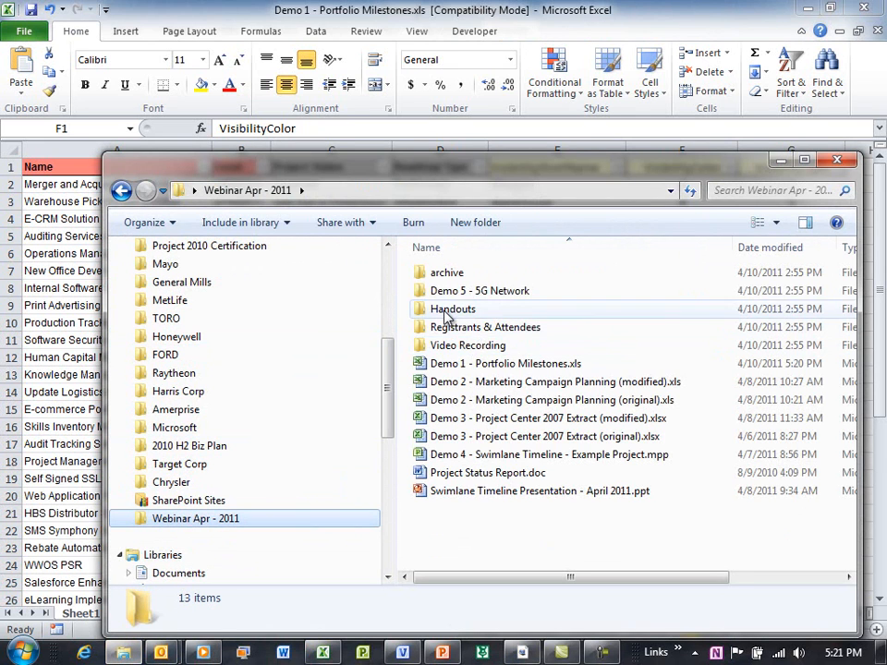
pyautogui.doubleClick(448, 310)
pyautogui.doubleClick(492, 312)
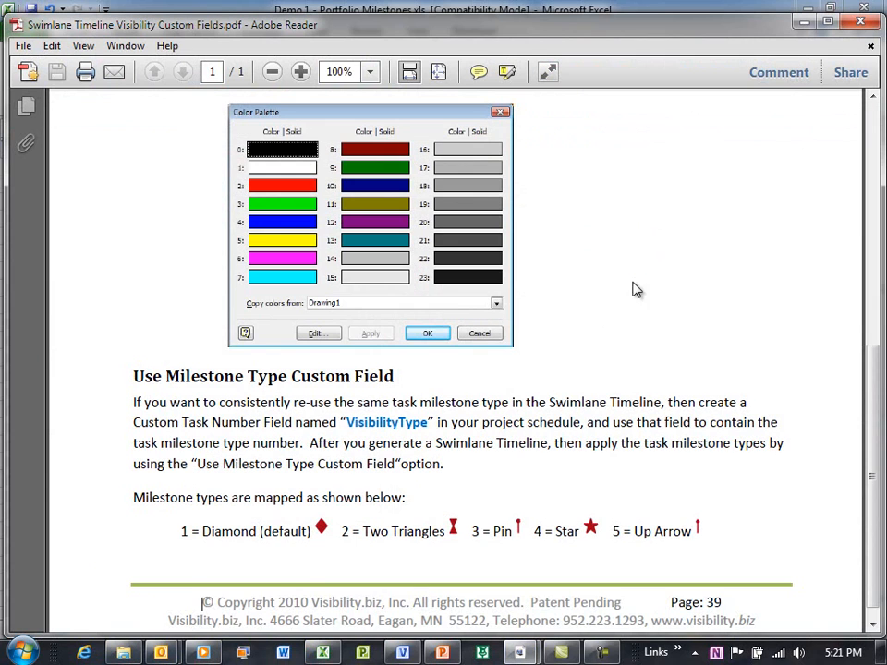
# Examine the color palette numbers and milestone type mapping in the PDF, and highlight the VisibilityType field name.
pyautogui.moveTo(876, 391); pyautogui.dragTo(876, 343)
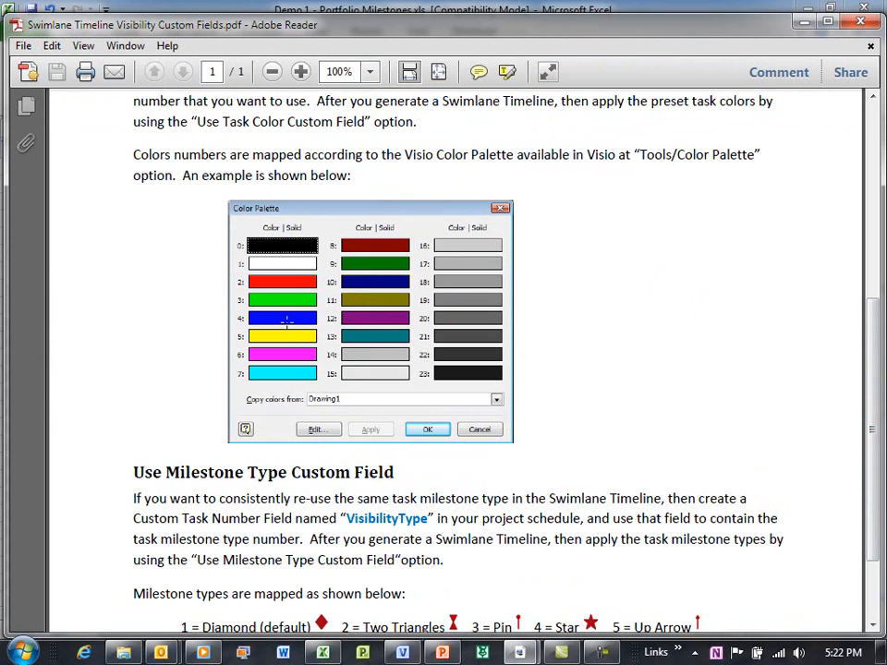
pyautogui.moveTo(873, 363); pyautogui.dragTo(872, 441)
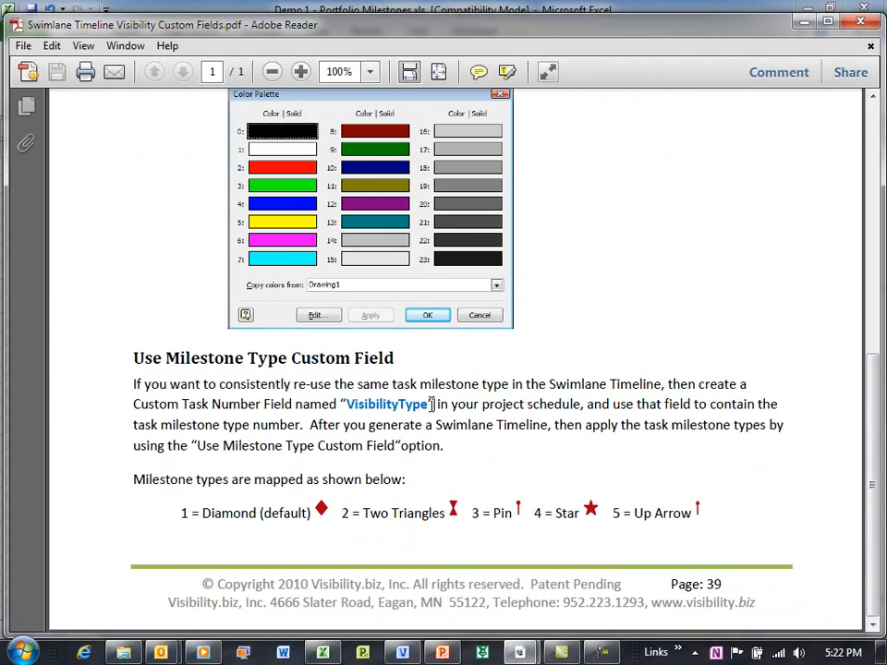
pyautogui.moveTo(434, 405); pyautogui.dragTo(344, 405)
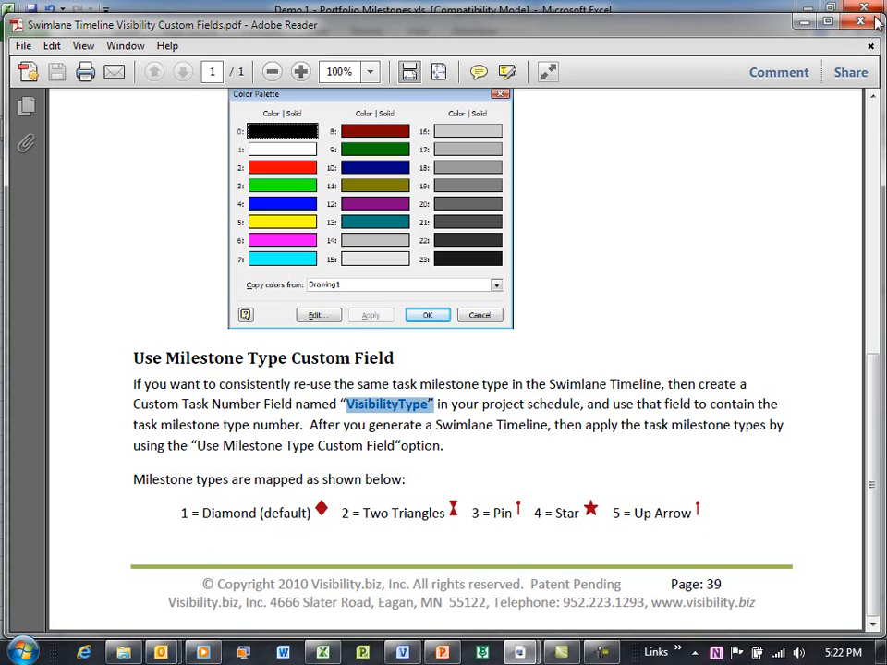
# Minimize the PDF, close the handouts folder, and close the workbook without saving to return to the Visio timeline.
pyautogui.click(809, 23)
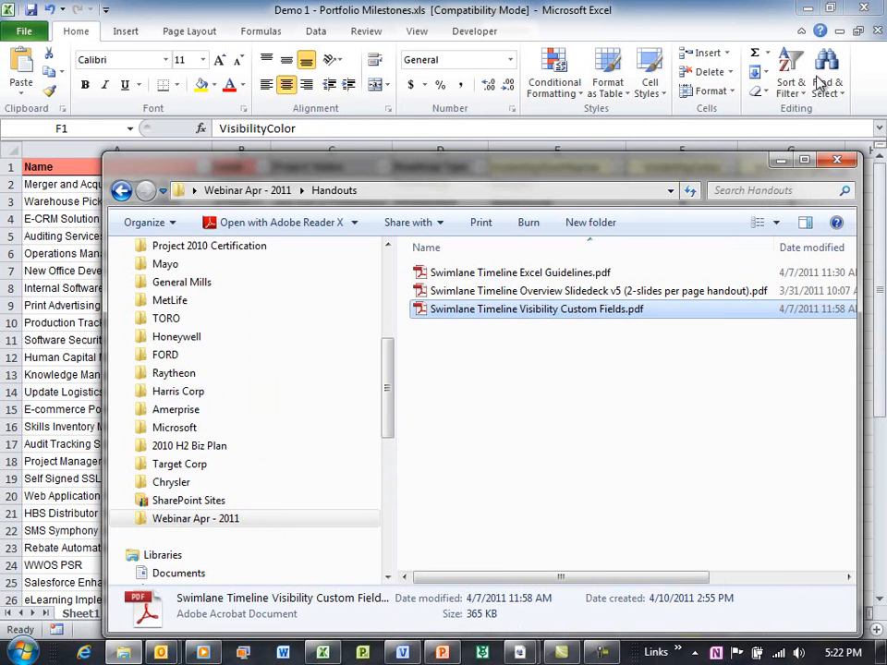
pyautogui.click(840, 164)
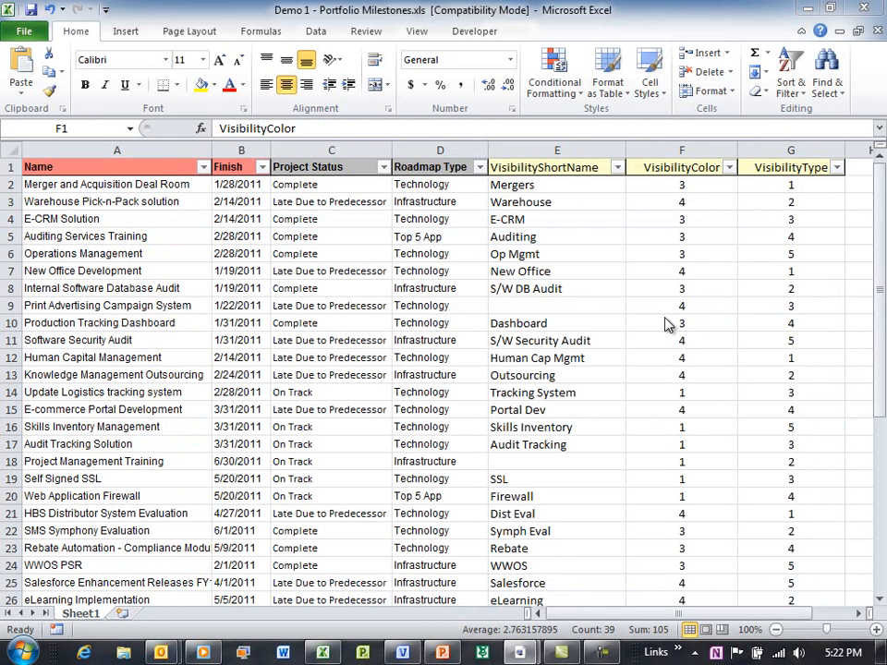
pyautogui.click(864, 8)
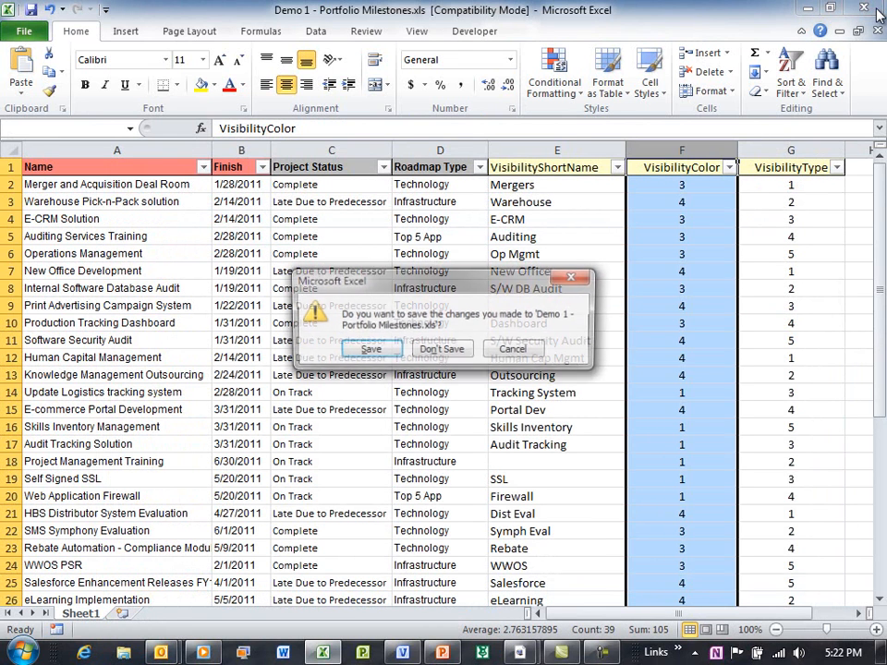
pyautogui.click(449, 351)
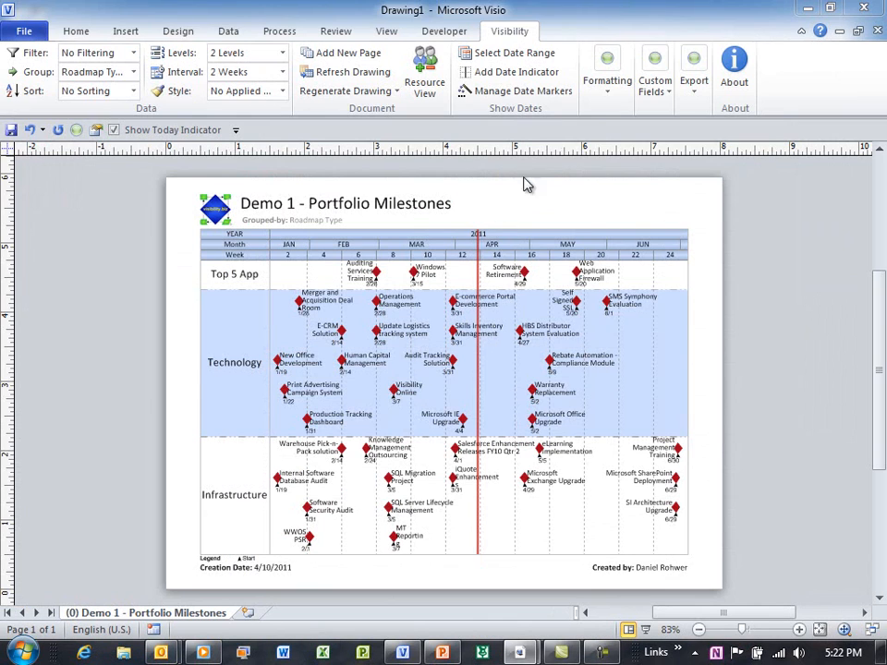
# Apply the Task Color and Milestone Type custom fields to the timeline's milestones.
pyautogui.click(667, 96)
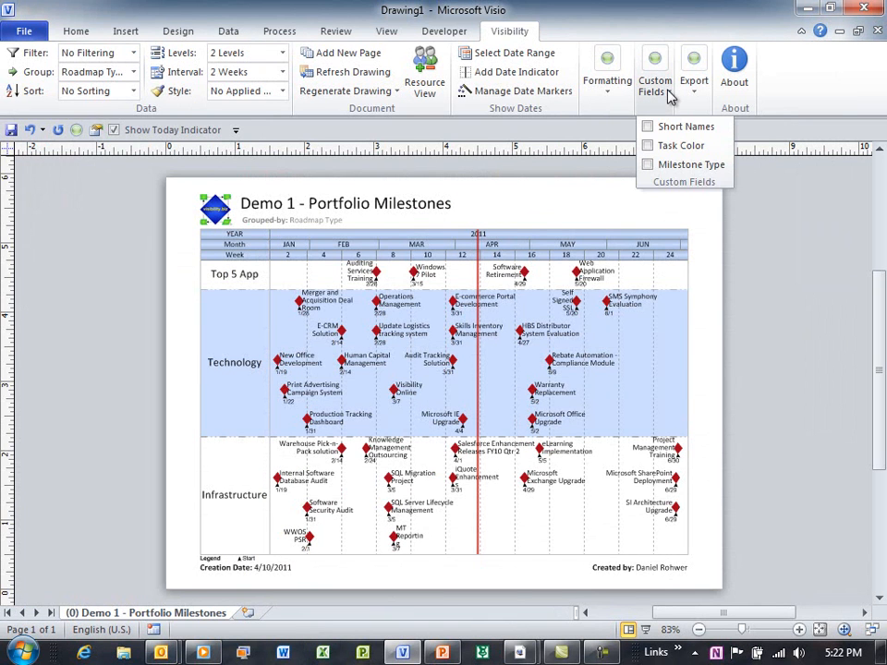
pyautogui.click(648, 145)
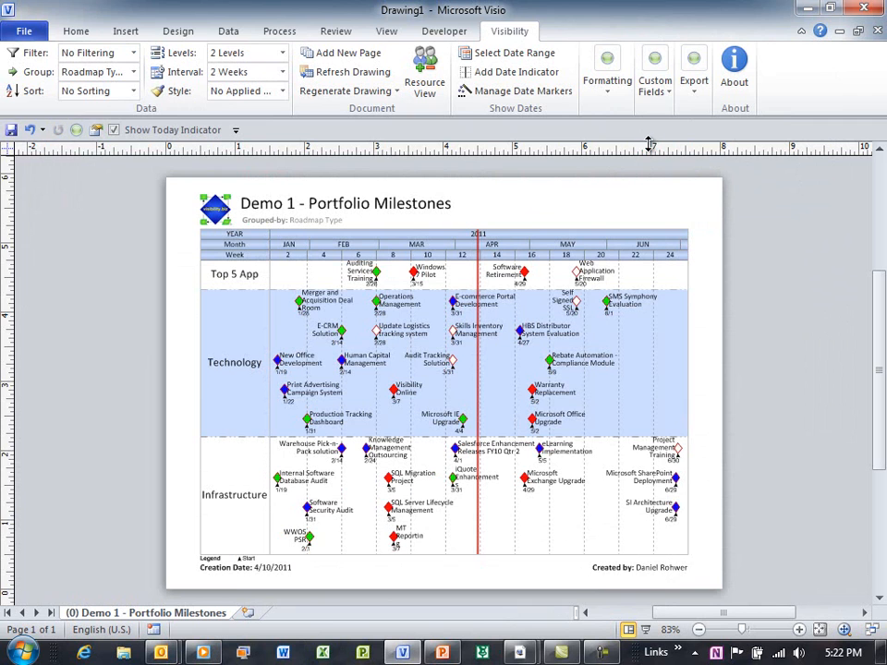
pyautogui.click(662, 92)
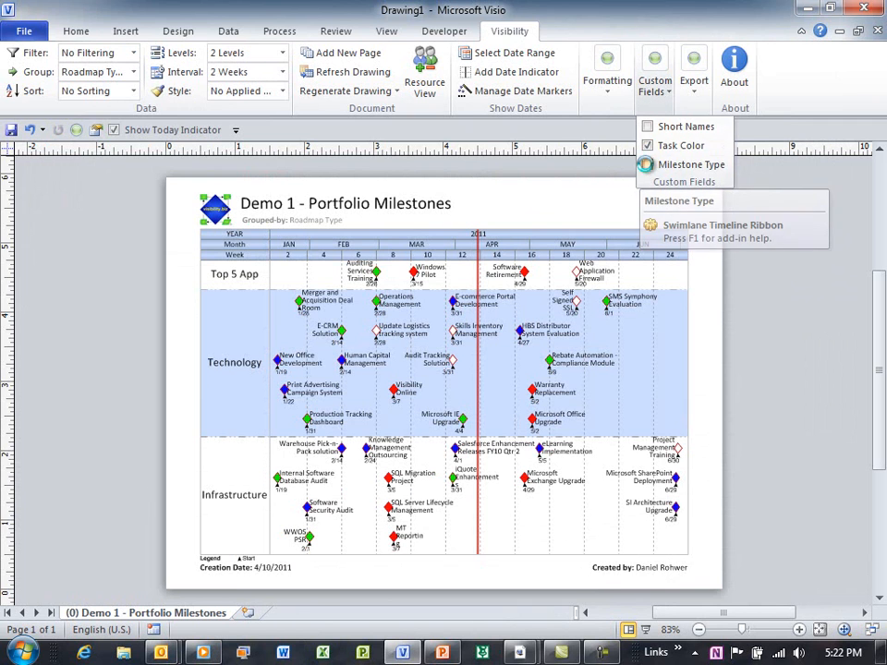
pyautogui.click(649, 167)
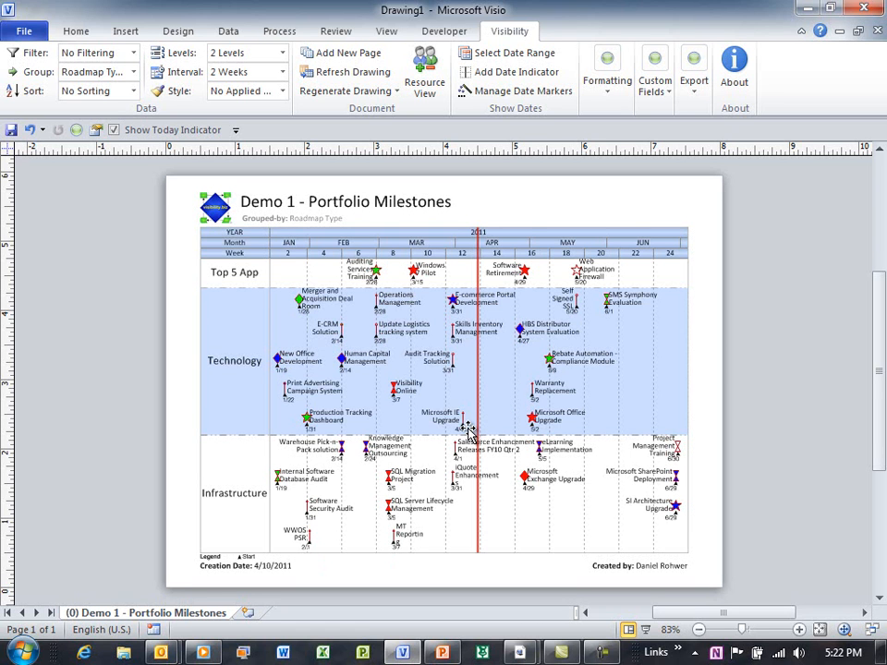
pyautogui.moveTo(198, 225); pyautogui.dragTo(680, 485)
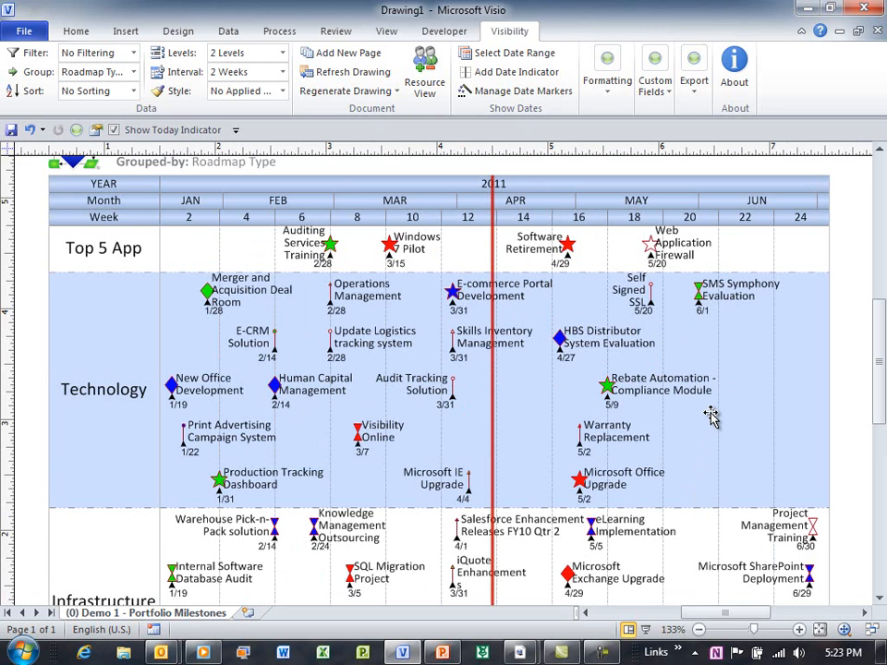
# Add a new timeline page grouped by Project Status.
pyautogui.click(348, 54)
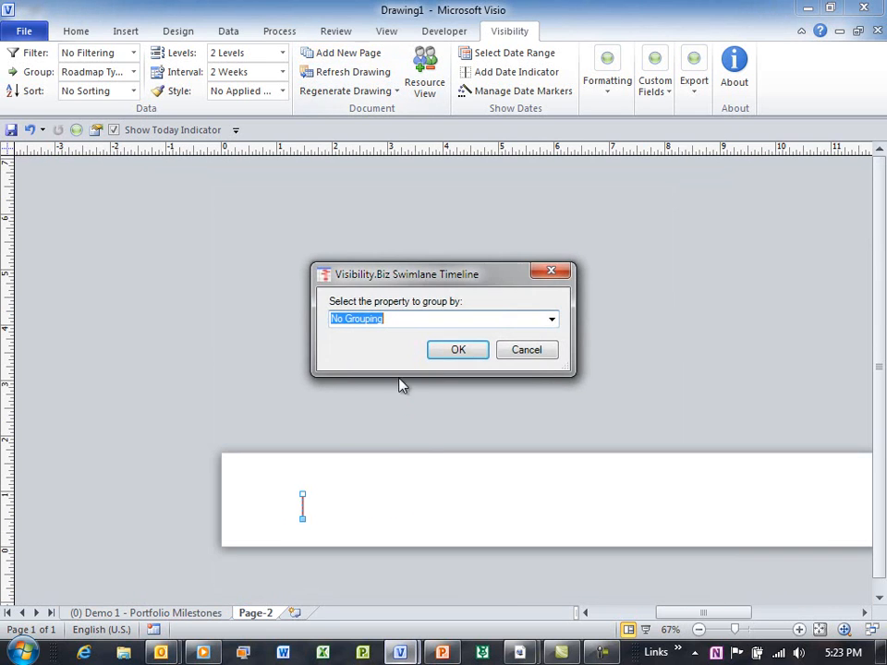
pyautogui.click(554, 319)
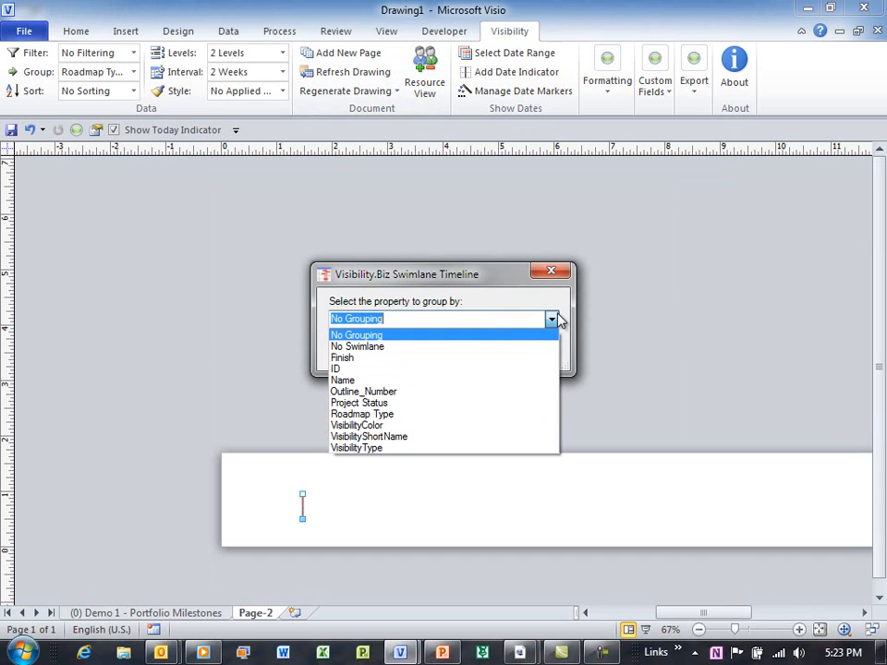
pyautogui.click(355, 404)
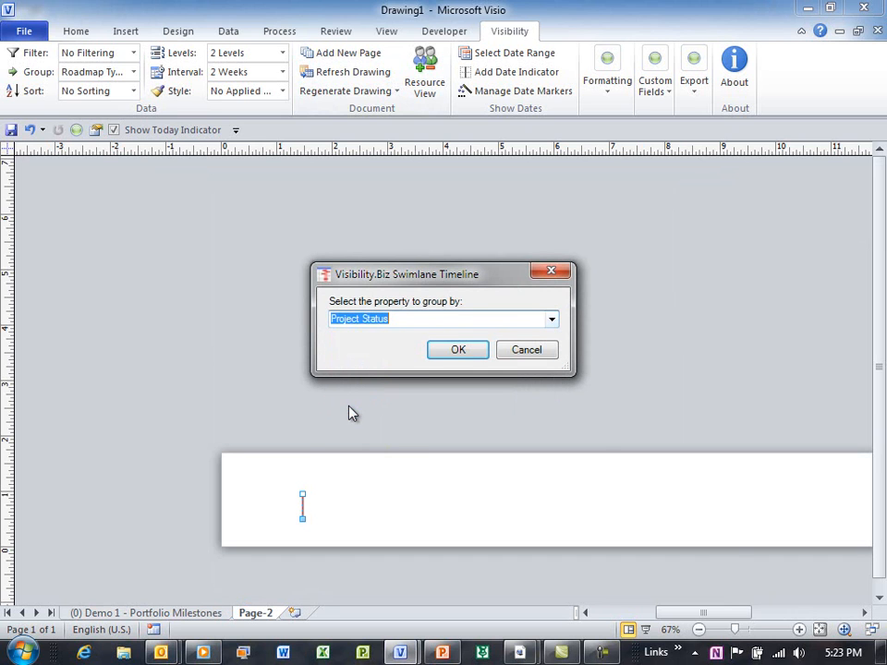
pyautogui.click(459, 351)
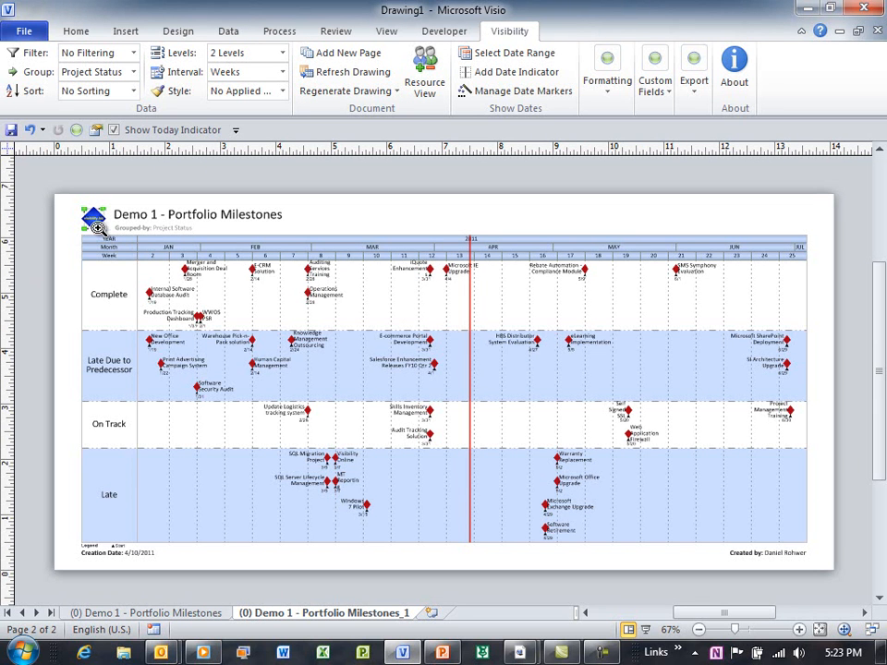
pyautogui.moveTo(72, 207); pyautogui.dragTo(463, 522)
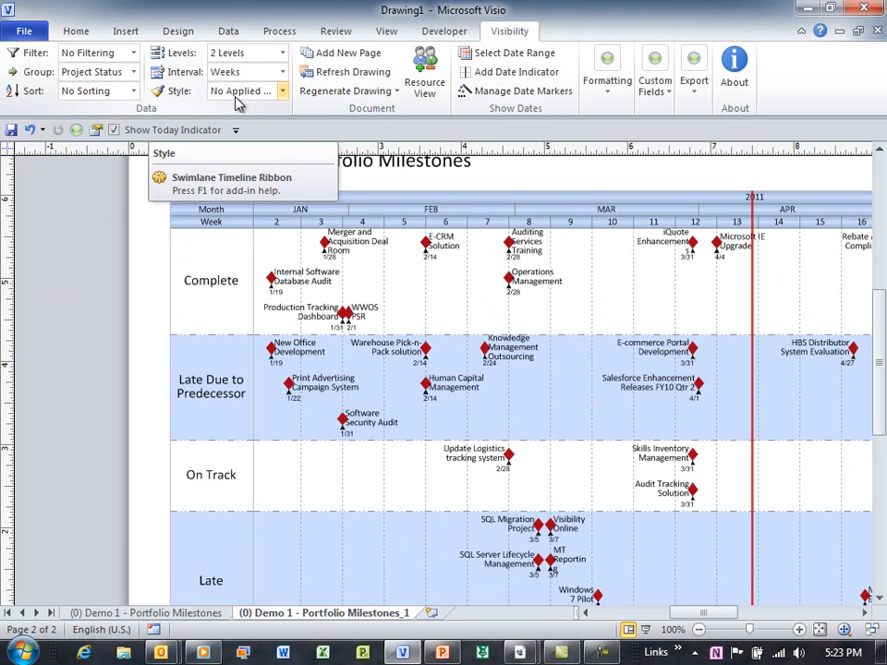
# Apply the saved style Demo 1 - Late Projects by Status to the timeline grouped by Project Status.
pyautogui.click(608, 78)
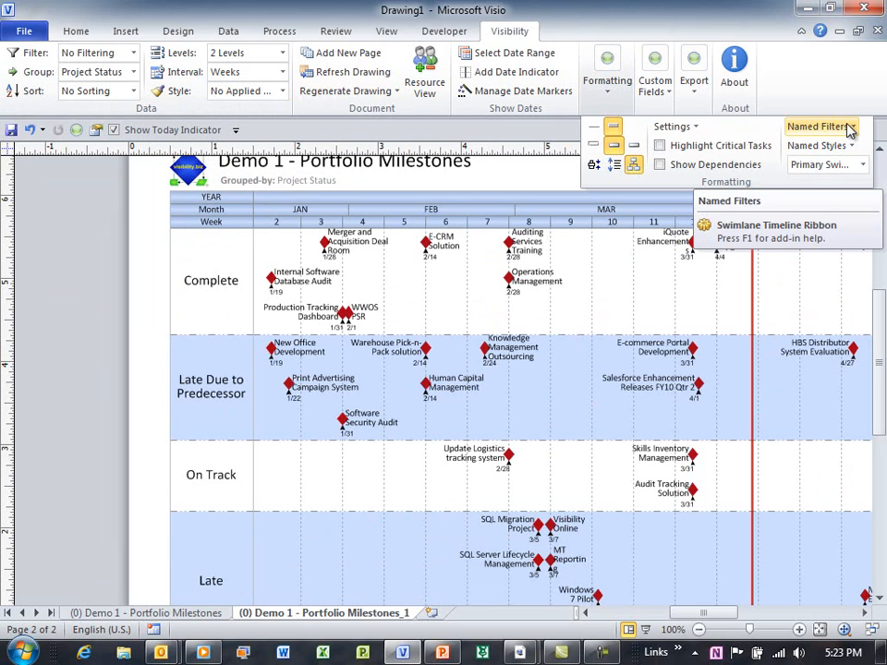
pyautogui.click(120, 251)
pyautogui.scroll(-2, 425, 365)
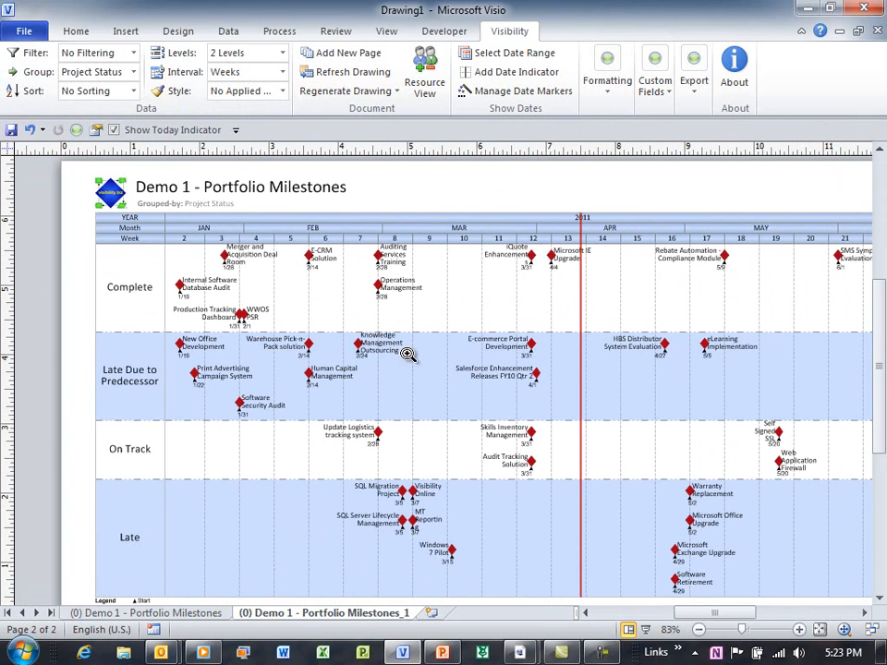
pyautogui.click(283, 92)
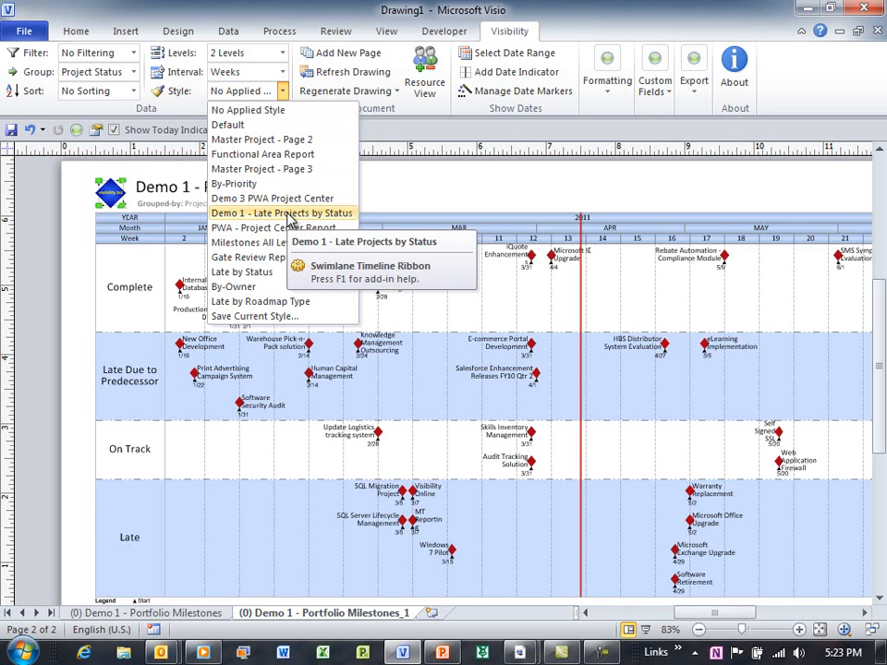
pyautogui.click(288, 213)
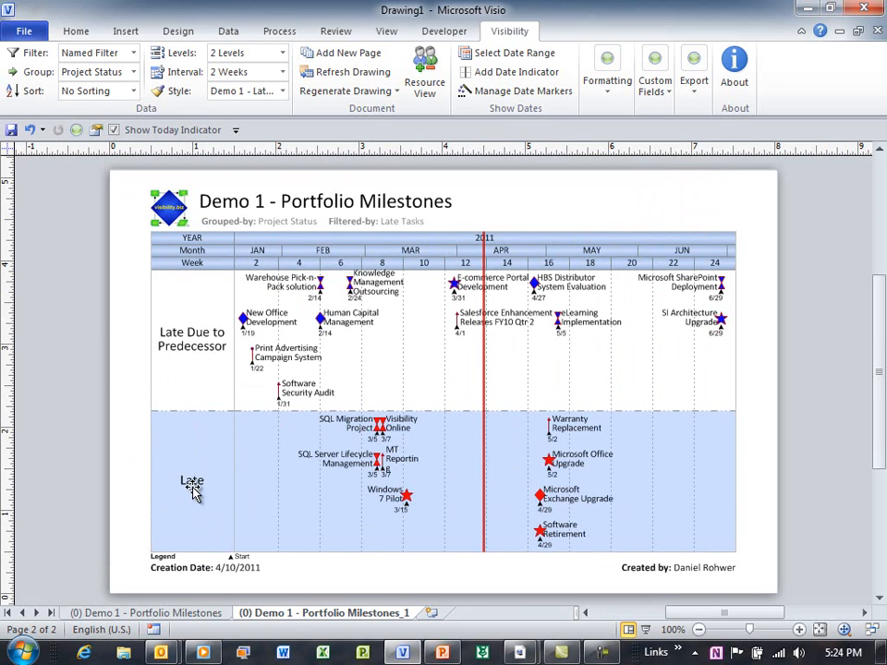
# Move the Late swimlane above the Late Due to Predecessor swimlane.
pyautogui.click(189, 344)
pyautogui.moveTo(189, 342); pyautogui.dragTo(196, 296)
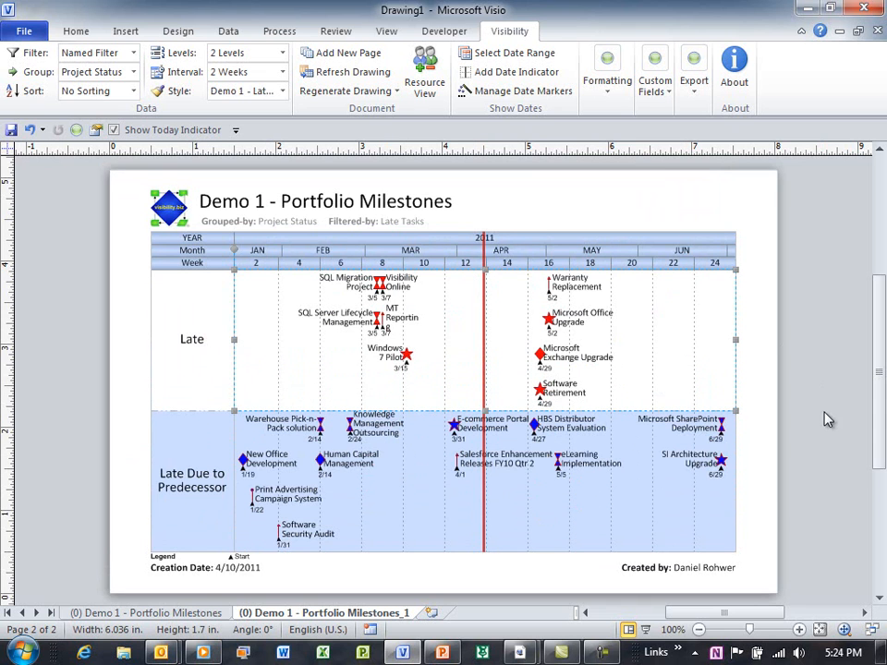
pyautogui.click(781, 507)
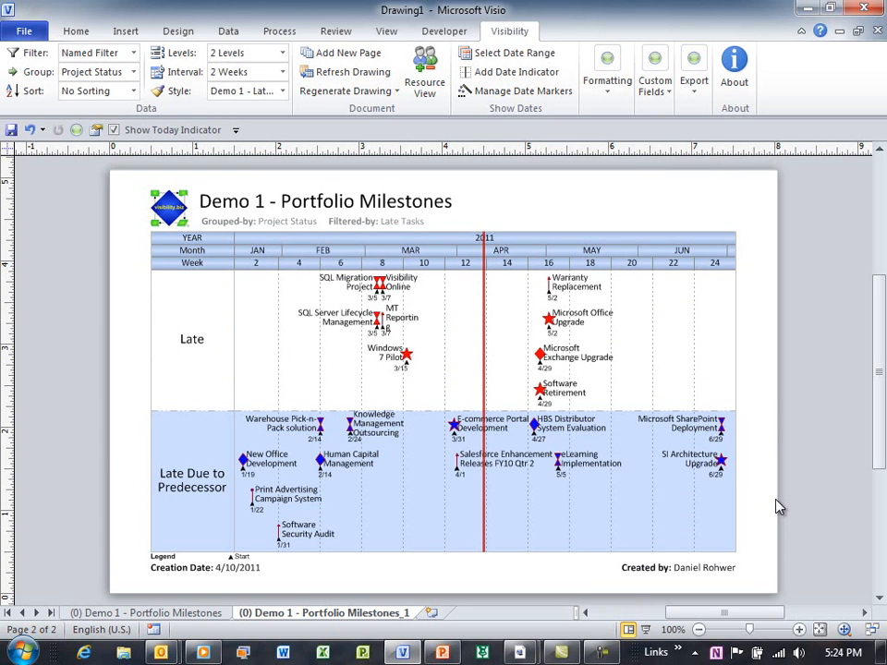
# Open the Late Tasks named filter for editing from the timeline page grouped by Roadmap Type.
pyautogui.click(159, 612)
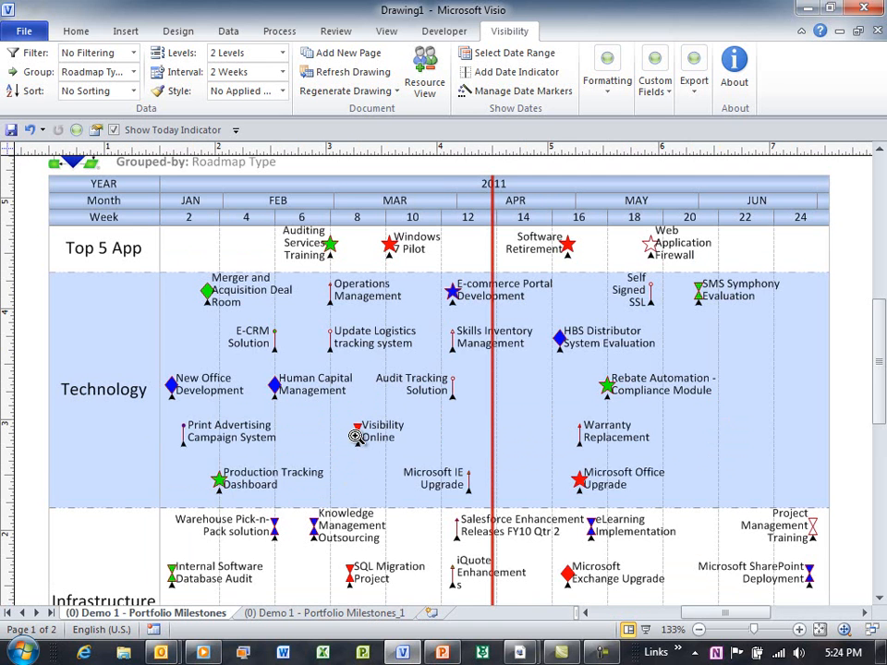
pyautogui.hotkey('ctrl', 'shift', 'w')
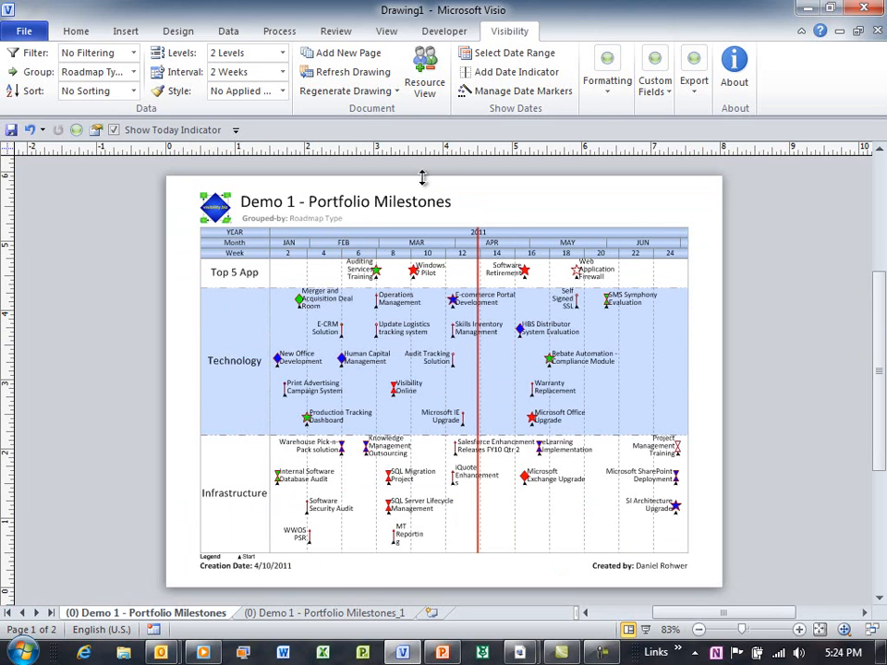
pyautogui.click(619, 88)
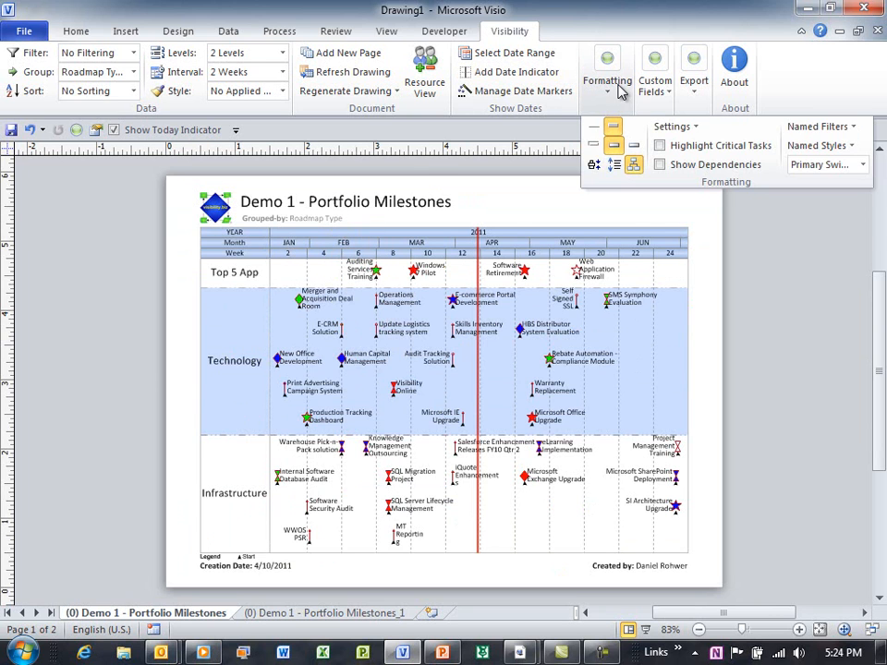
pyautogui.click(810, 126)
pyautogui.click(807, 168)
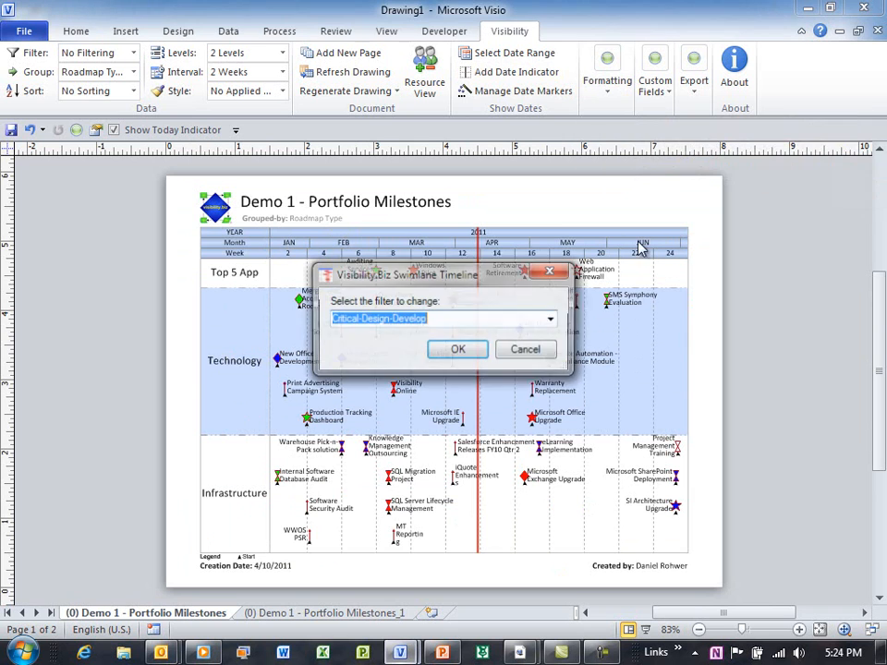
pyautogui.click(552, 319)
pyautogui.click(356, 357)
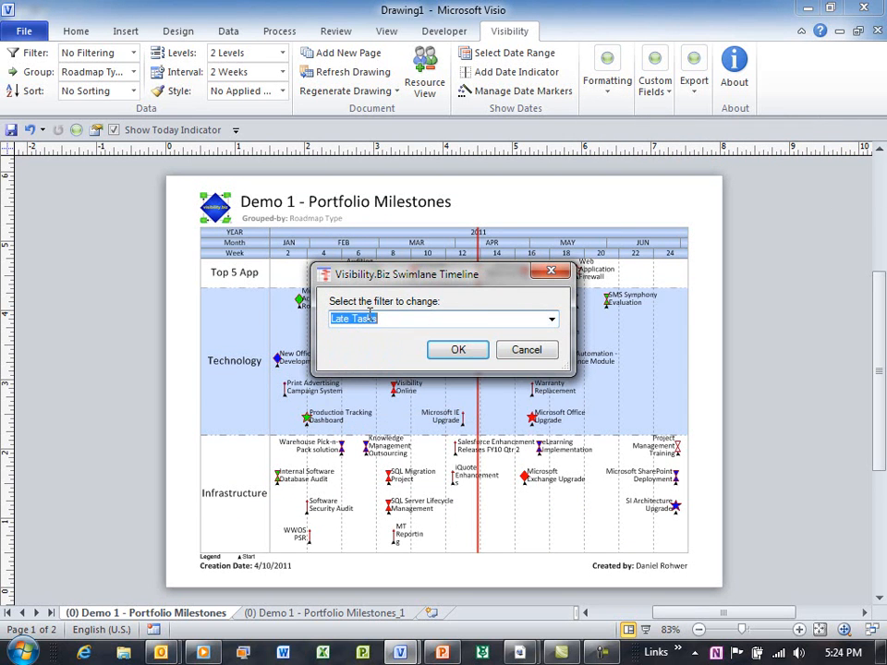
pyautogui.click(456, 350)
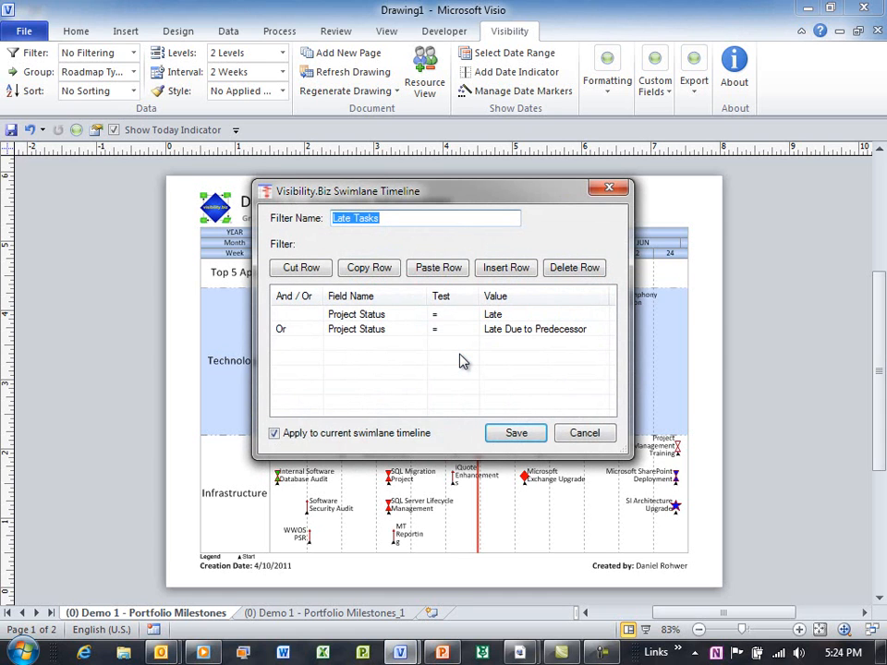
# Set the filter's first condition to Project Status = Late, and save the filter with it applied to the current swimlane timeline.
pyautogui.click(406, 317)
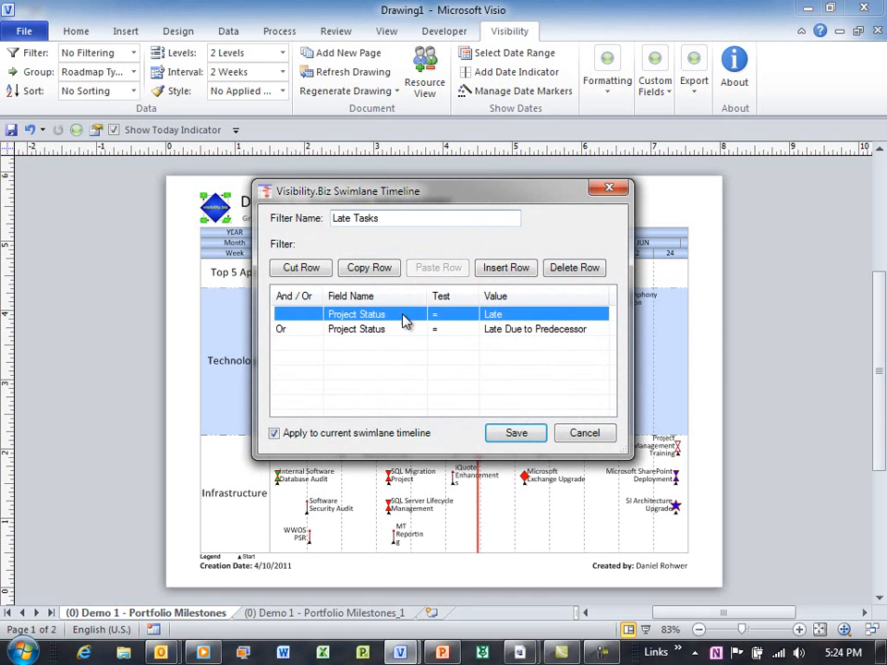
pyautogui.click(413, 317)
pyautogui.click(413, 317)
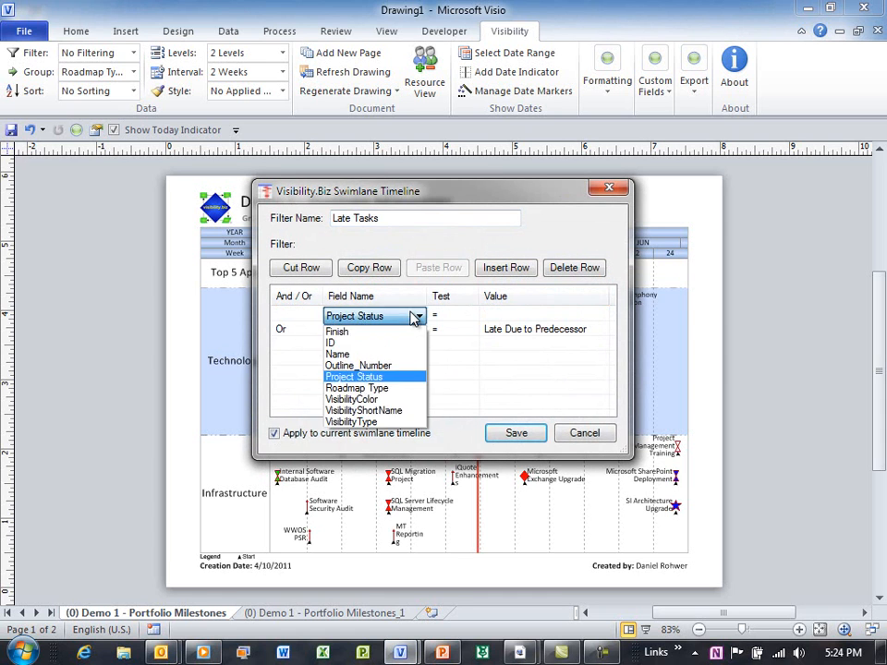
pyautogui.click(365, 377)
pyautogui.click(469, 316)
pyautogui.click(471, 316)
pyautogui.click(467, 330)
pyautogui.click(461, 314)
pyautogui.click(521, 318)
pyautogui.click(520, 318)
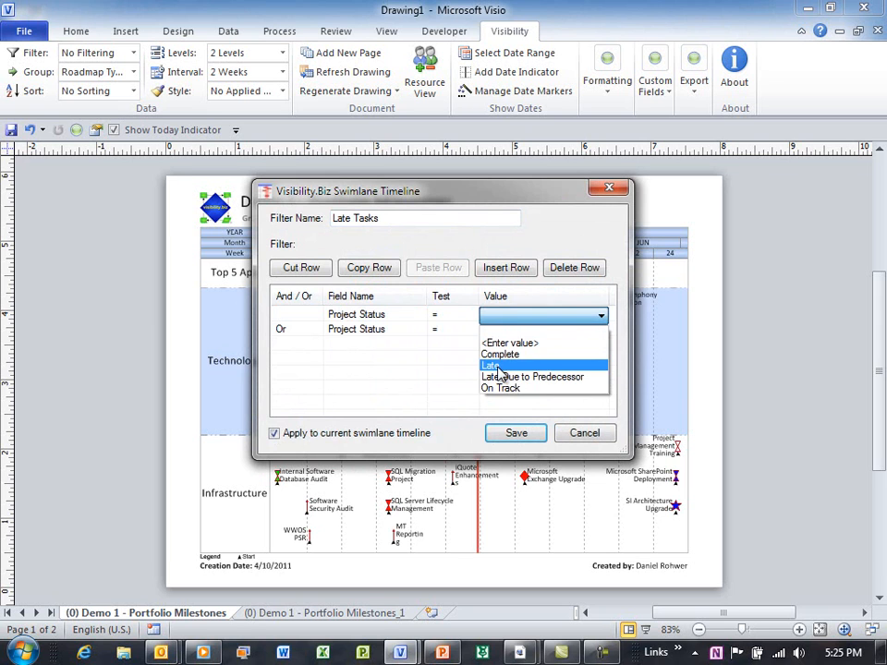
pyautogui.click(504, 367)
pyautogui.click(293, 331)
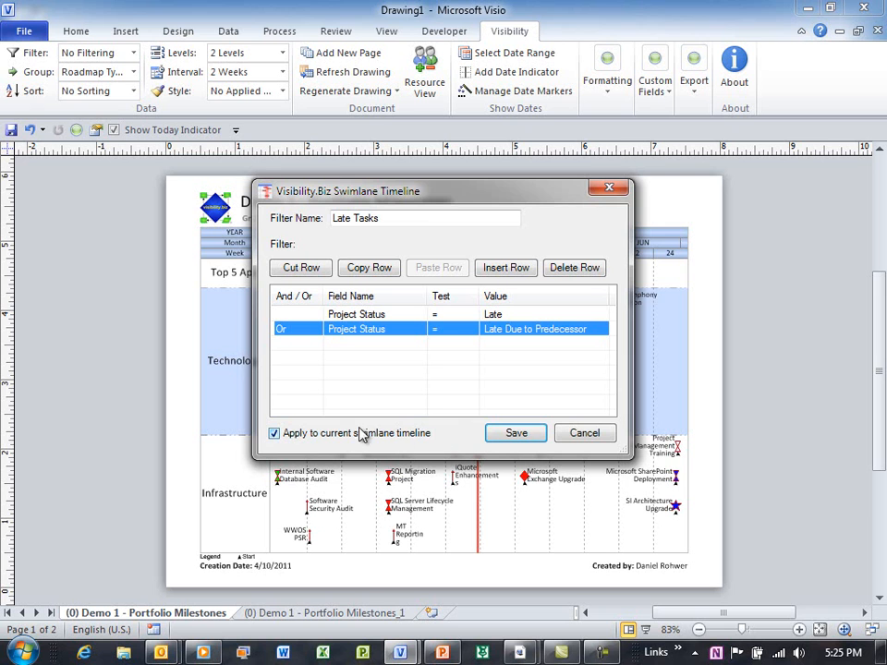
pyautogui.click(515, 434)
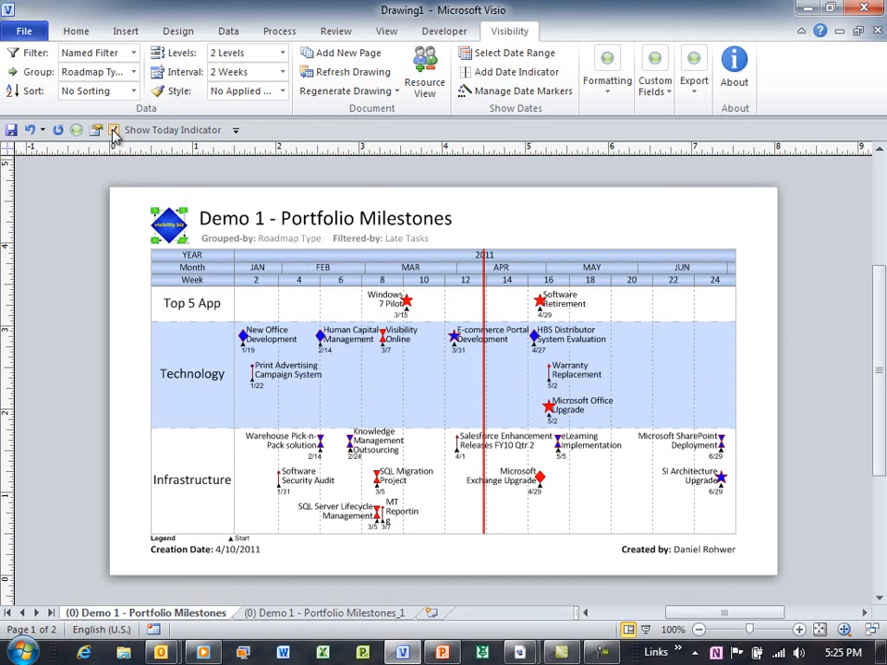
# Change the short name of the timeline's title shape to "Late Projects by Roadmap Type" in its shape data.
pyautogui.click(277, 218)
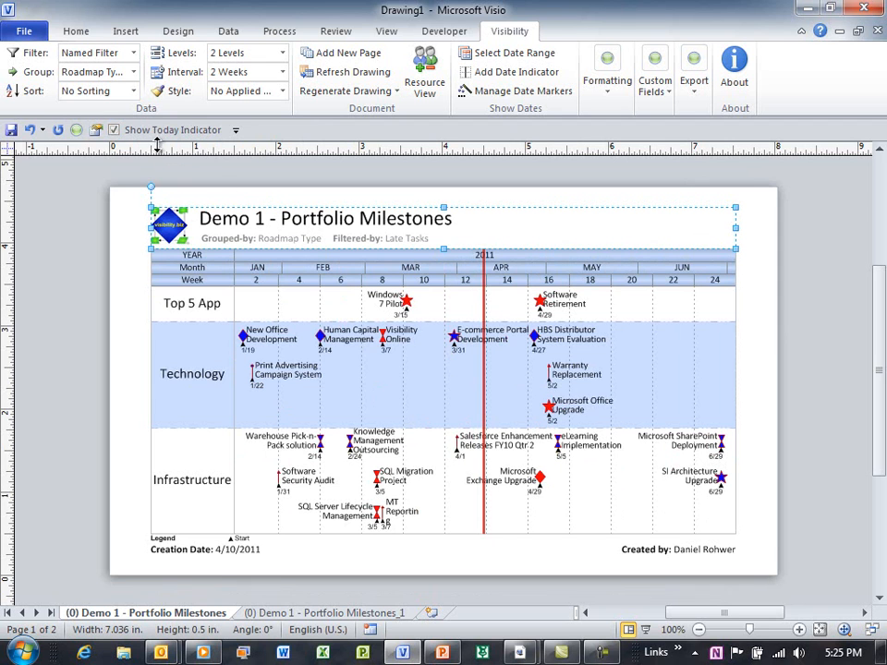
pyautogui.click(96, 132)
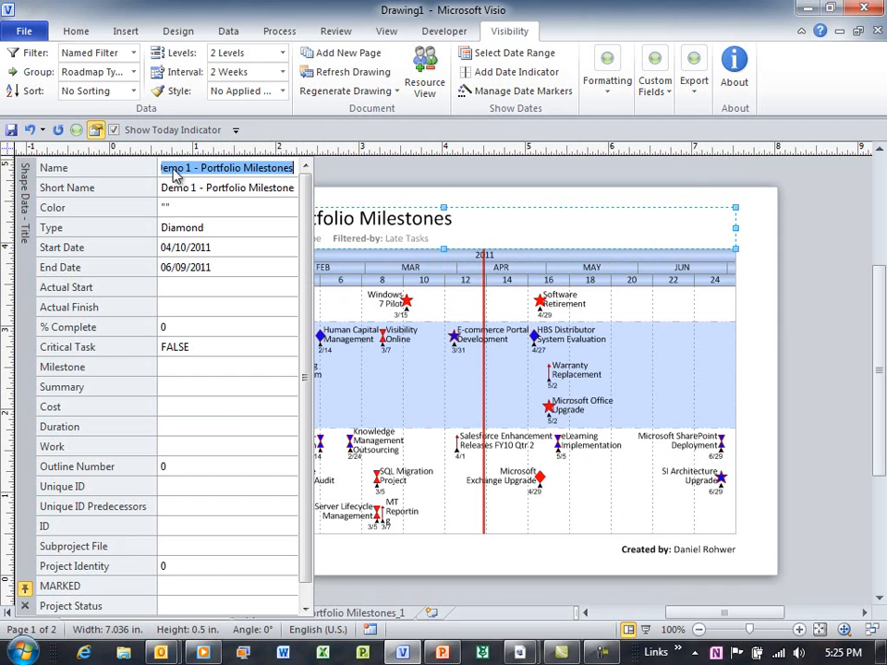
pyautogui.click(231, 190)
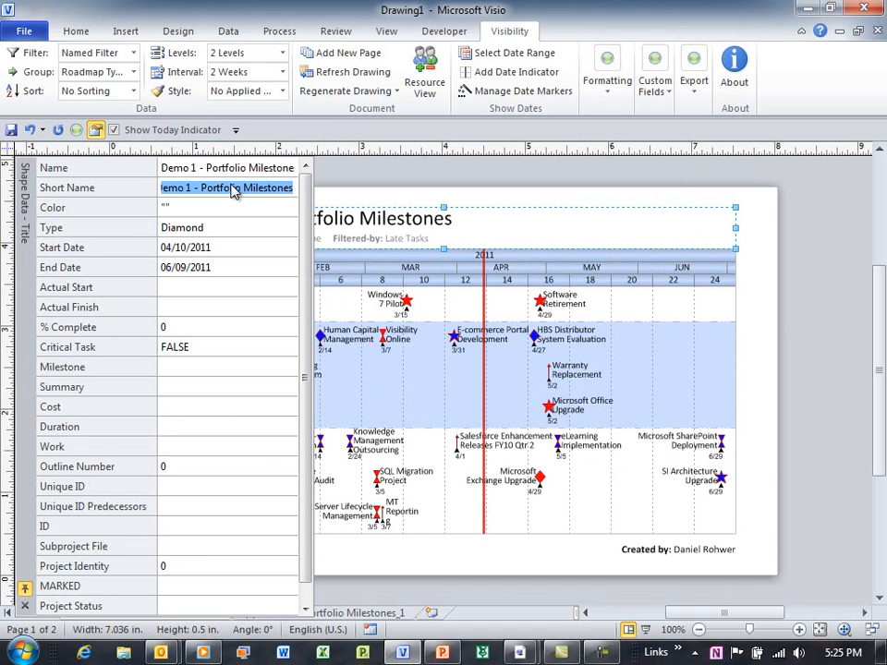
pyautogui.write('Late Project')
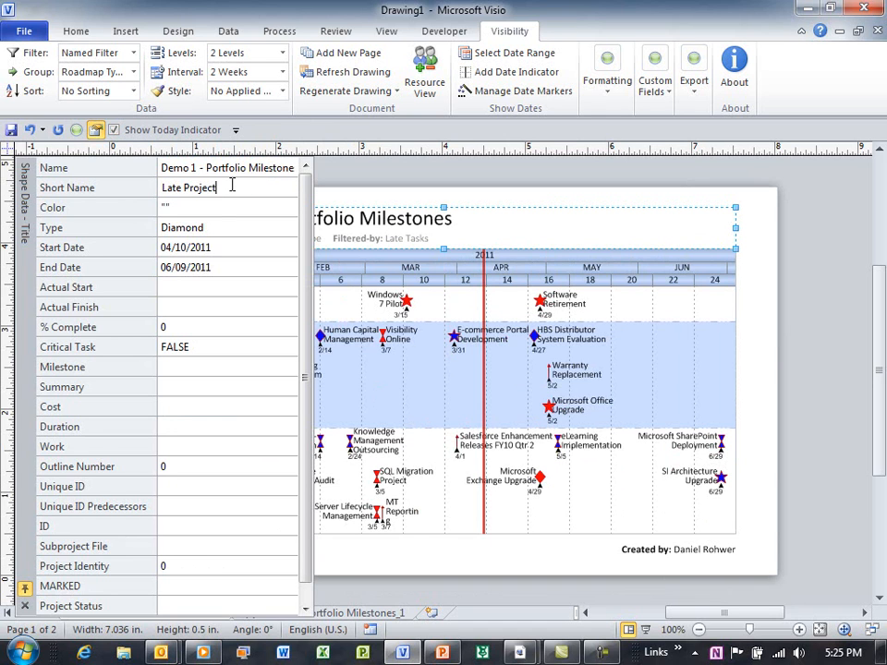
pyautogui.write('s by Roadmap Type')
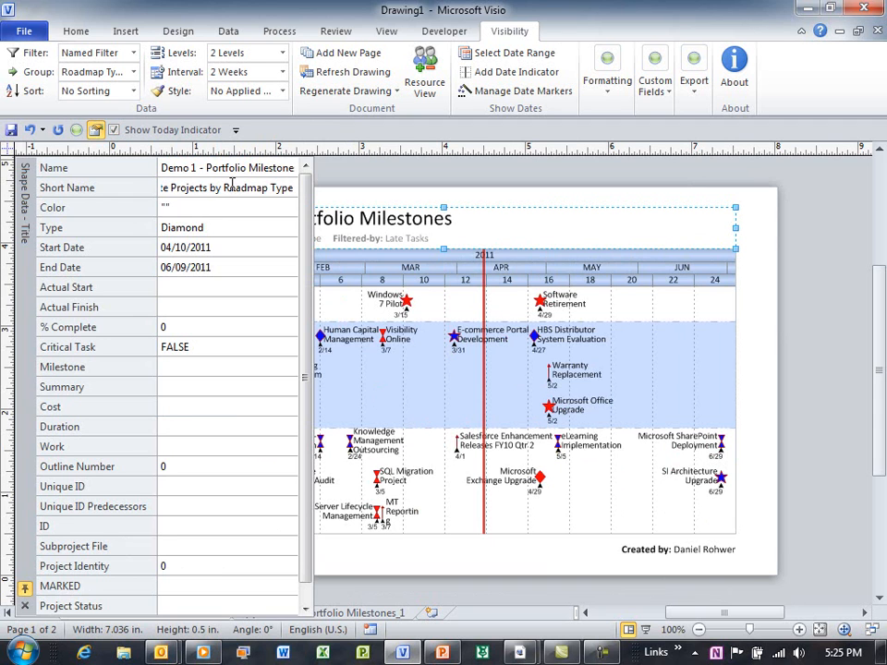
pyautogui.press('Return')
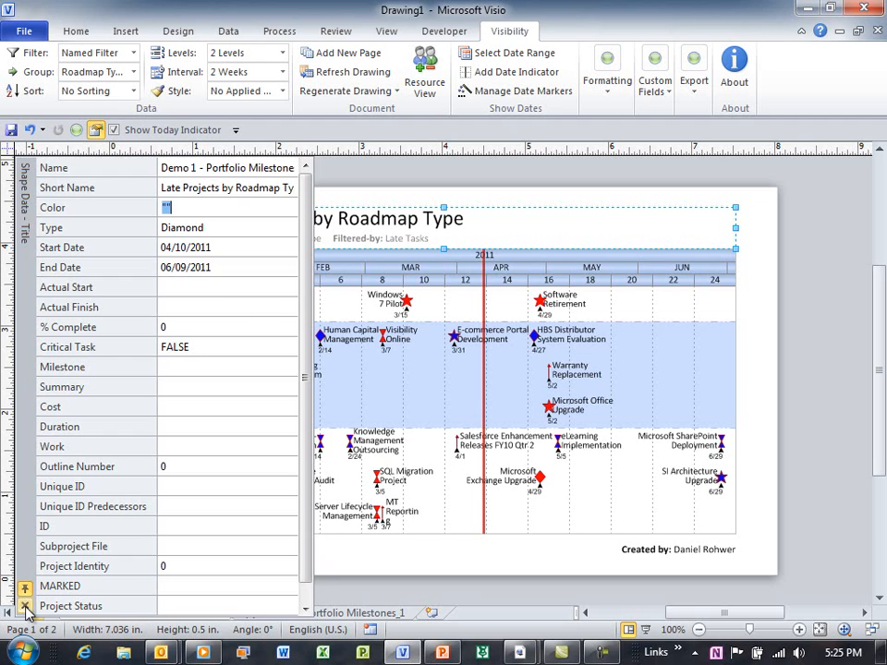
pyautogui.click(803, 351)
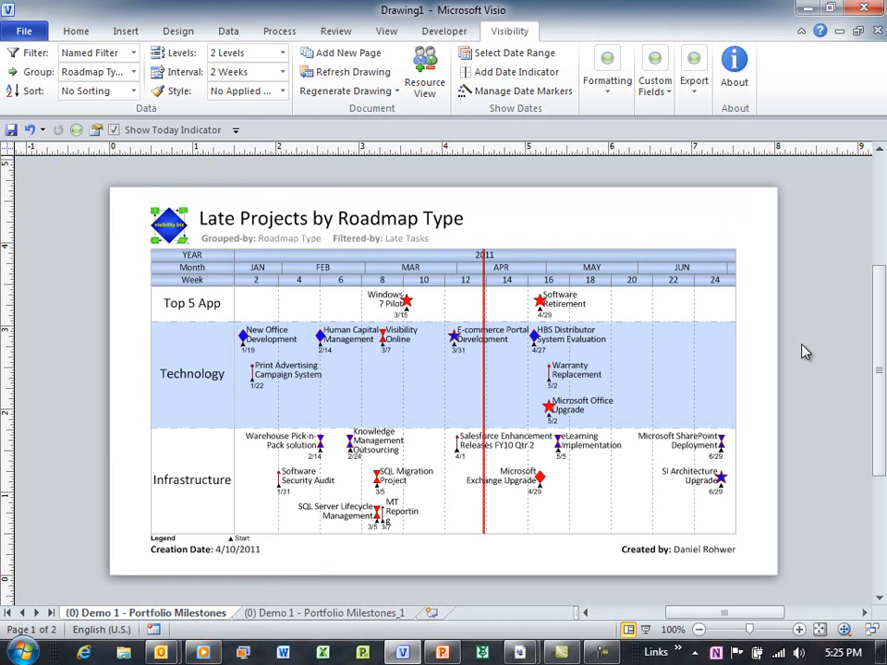
# Send both timeline pages to PowerPoint, switch to the new presentation there, and preview the first slide as a slide show.
pyautogui.click(695, 74)
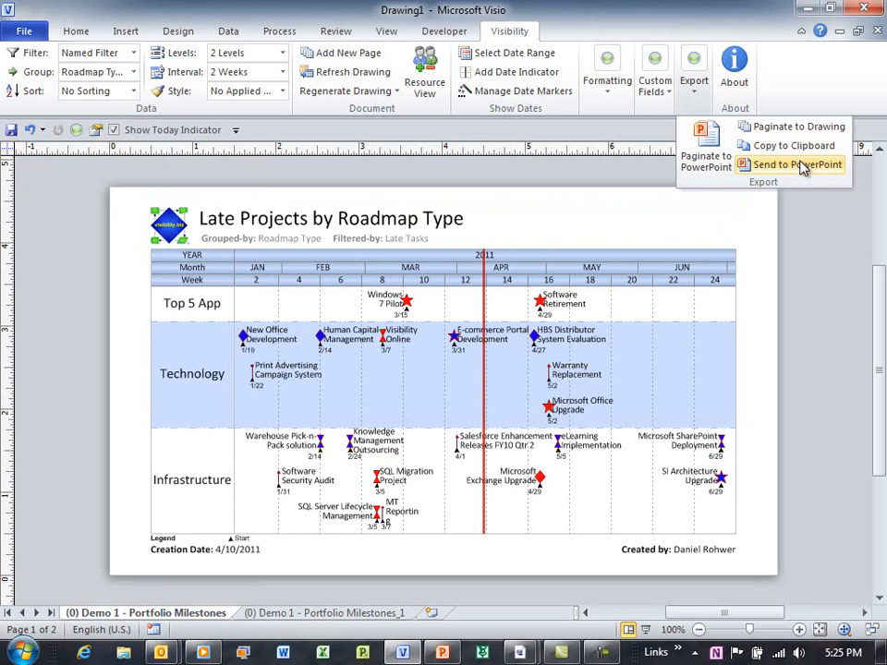
pyautogui.click(806, 165)
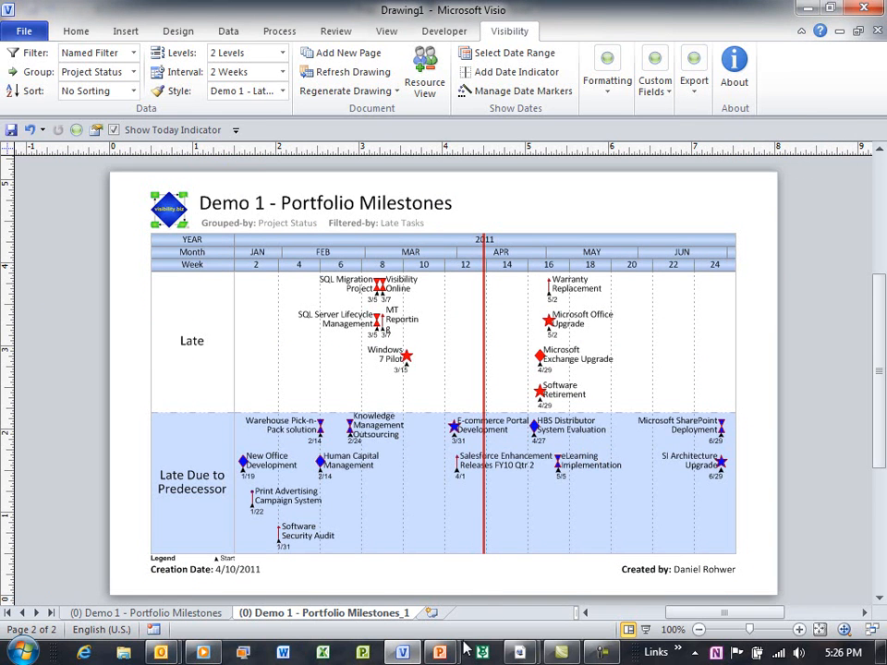
pyautogui.moveTo(444, 655)
pyautogui.click(518, 567)
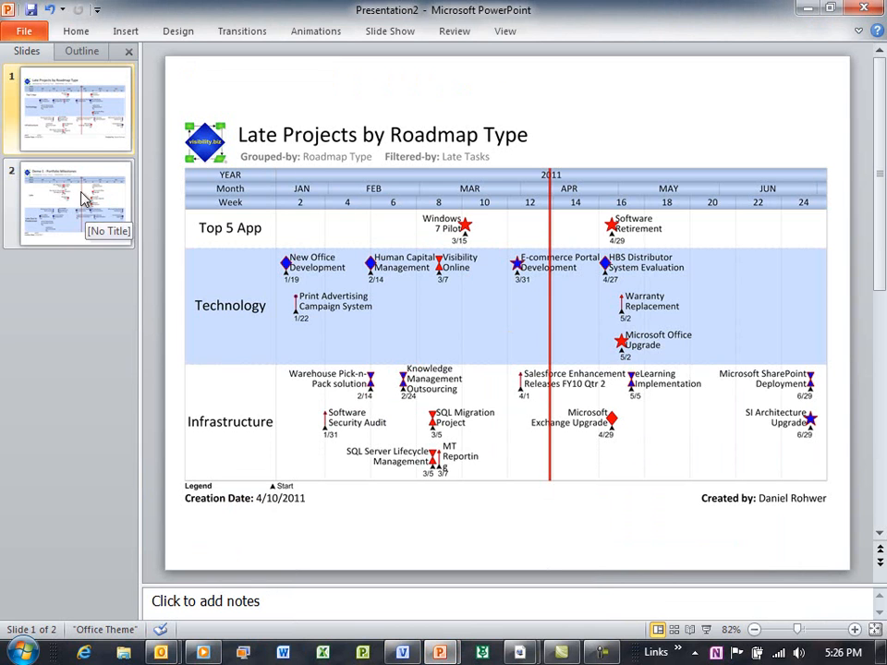
pyautogui.click(706, 630)
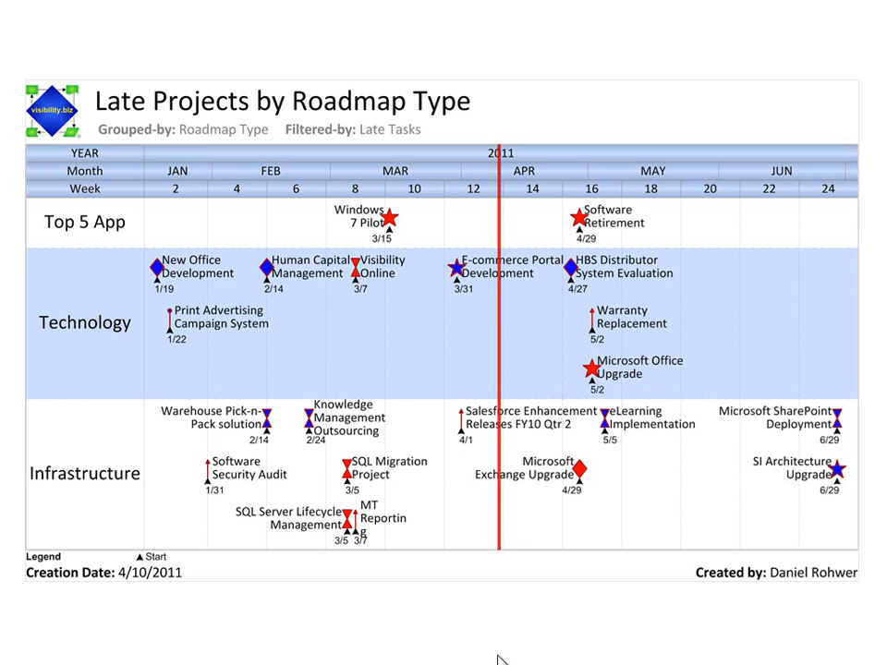
pyautogui.press('Escape')
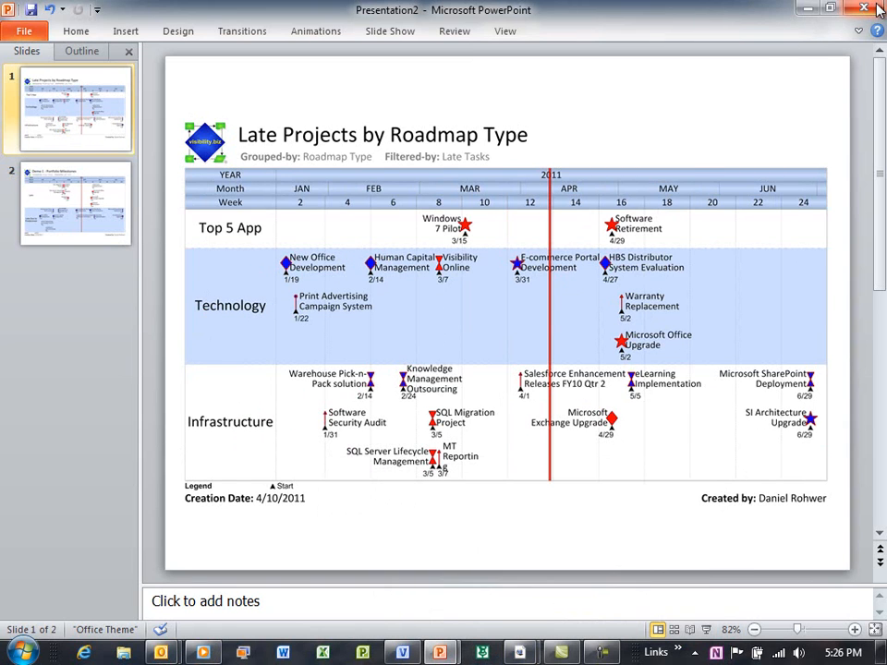
# Close the PowerPoint presentation and the Visio drawing without saving either.
pyautogui.click(878, 10)
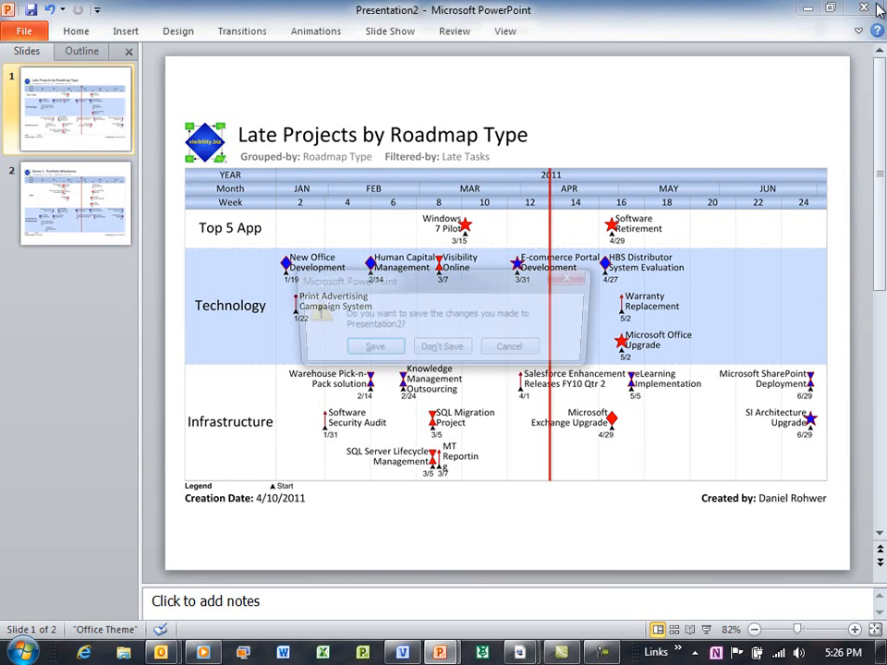
pyautogui.click(453, 354)
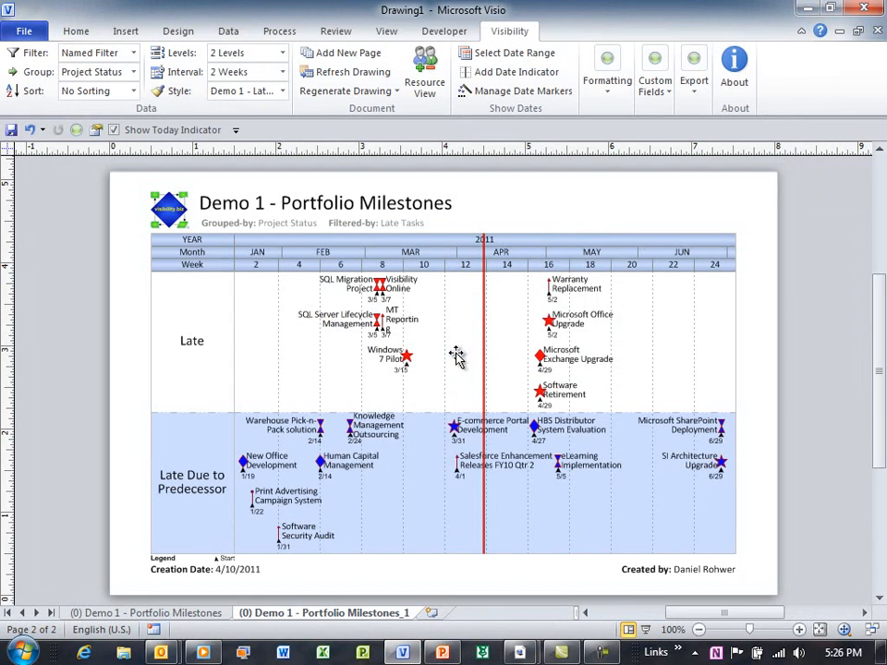
pyautogui.click(861, 9)
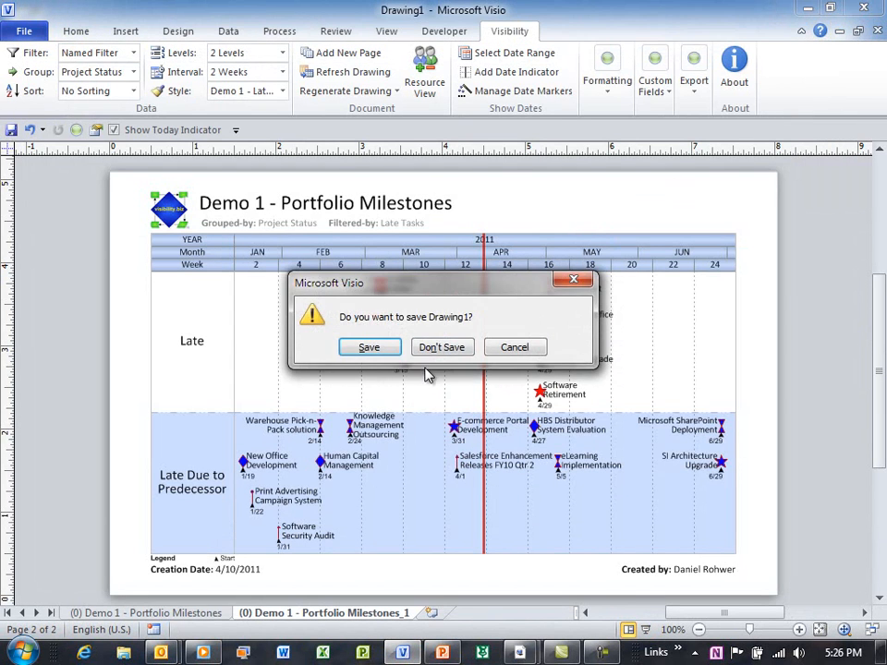
pyautogui.click(454, 349)
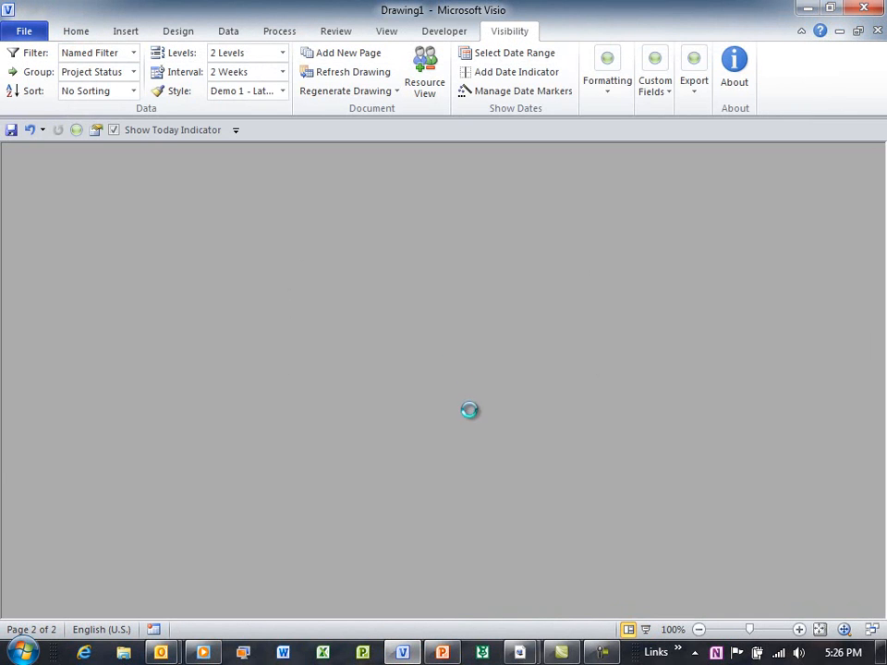